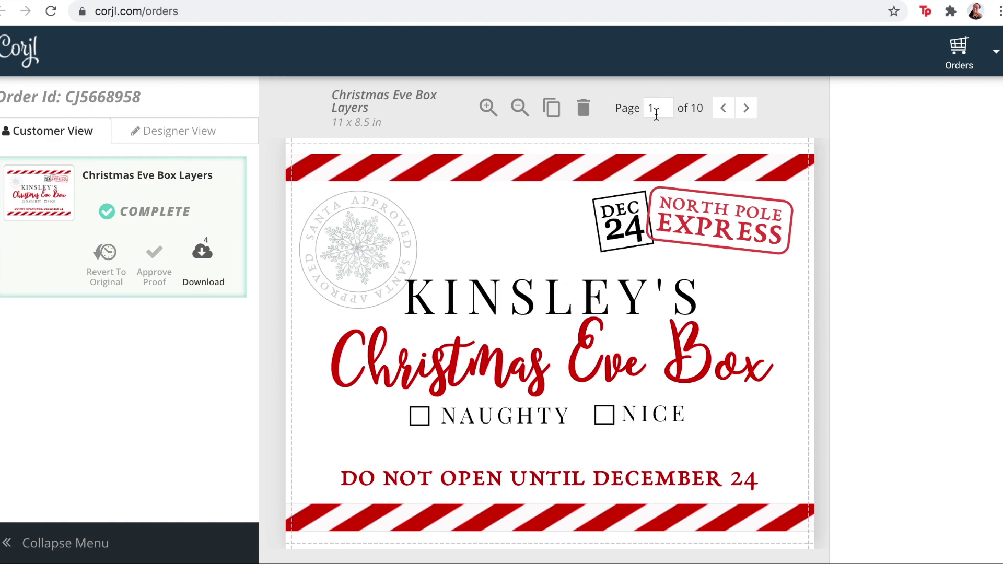
# Look through all ten pages of the Christmas Eve Box Layers design, then return to page 2.
pyautogui.click(749, 108)
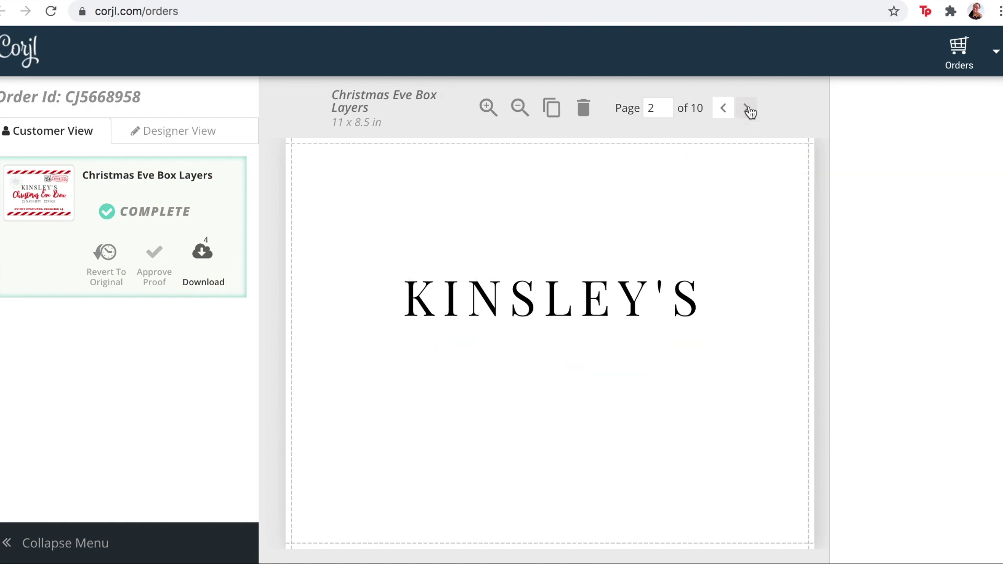
pyautogui.click(749, 110)
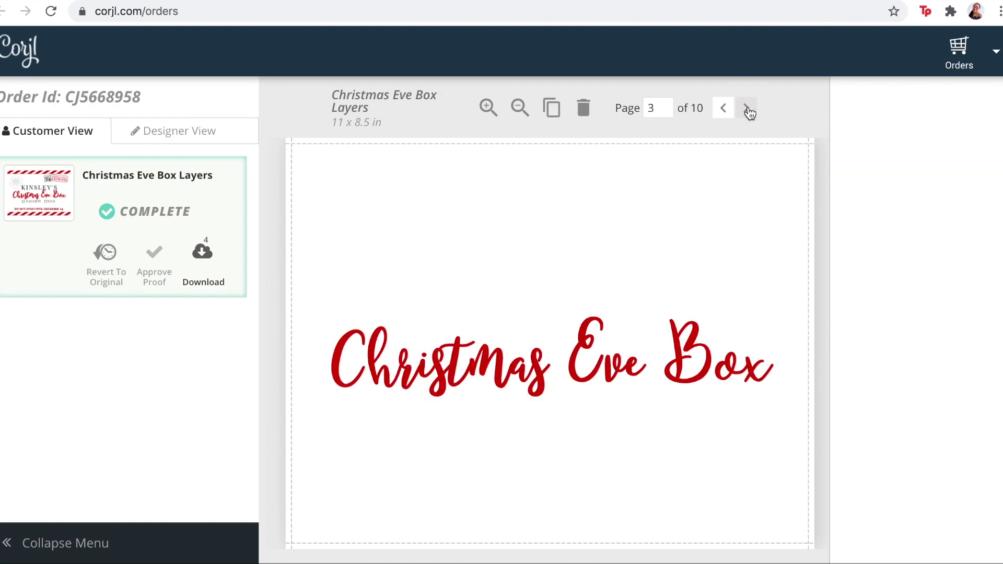
pyautogui.click(748, 111)
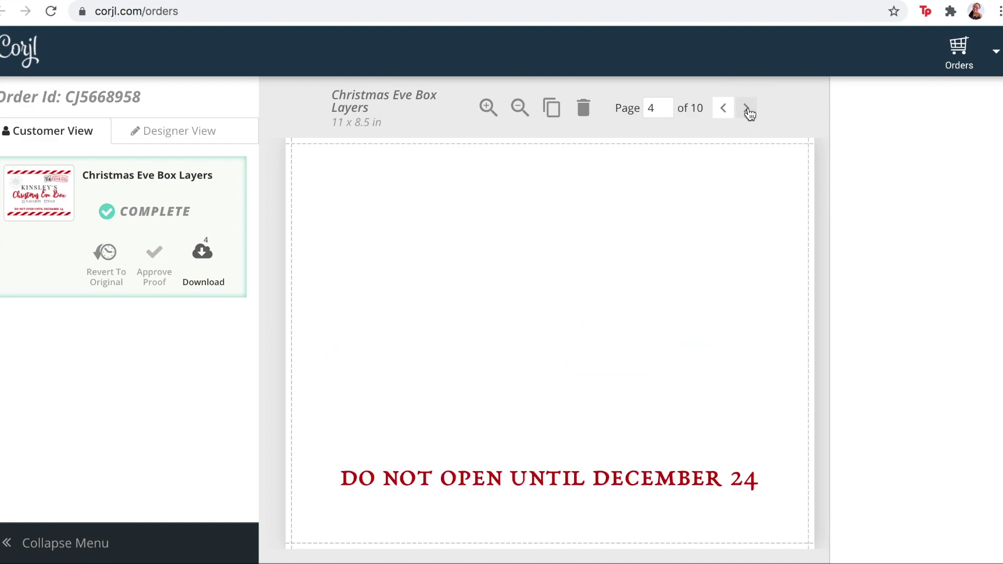
pyautogui.click(749, 111)
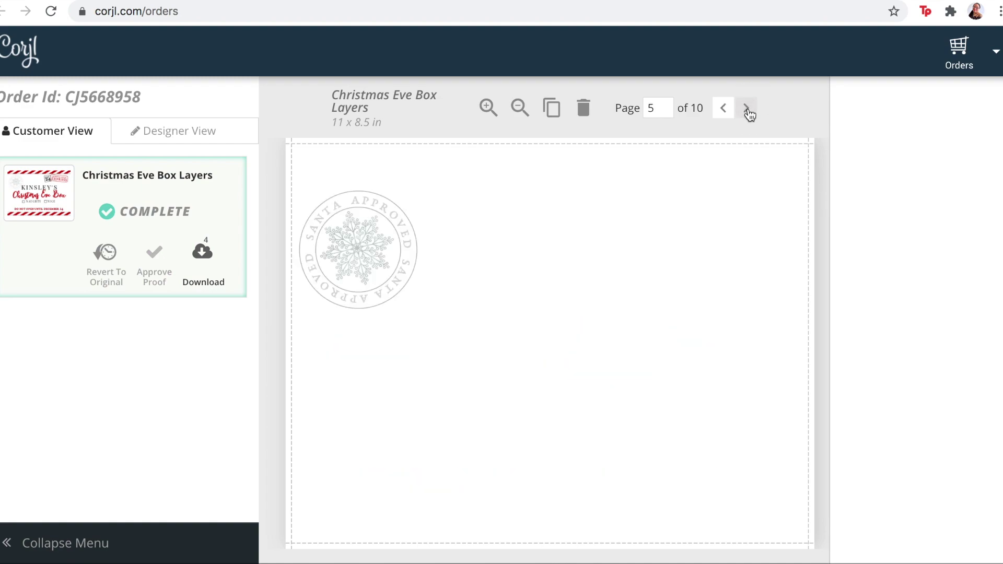
pyautogui.click(748, 110)
pyautogui.click(748, 110)
pyautogui.click(748, 110)
pyautogui.click(748, 110)
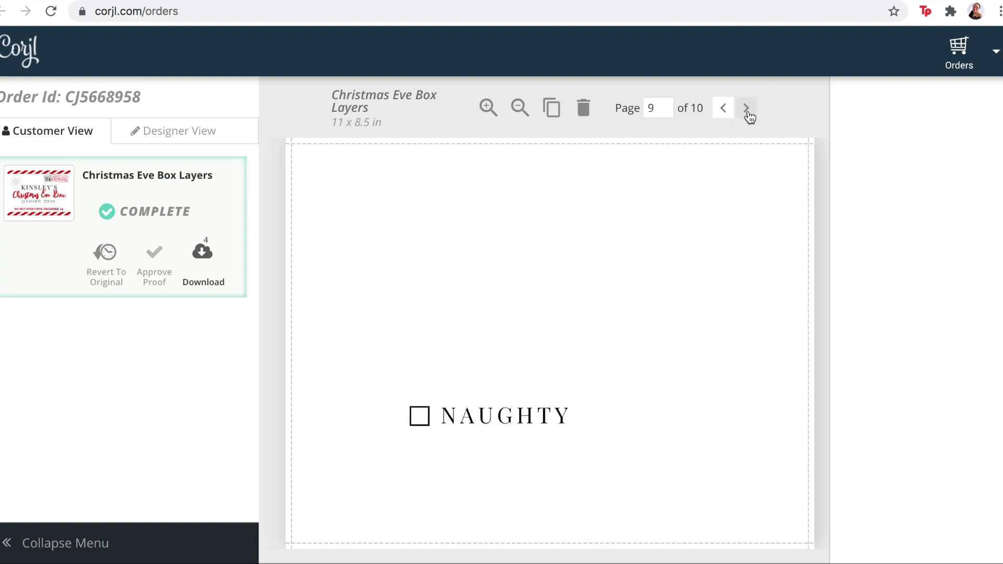
pyautogui.click(748, 110)
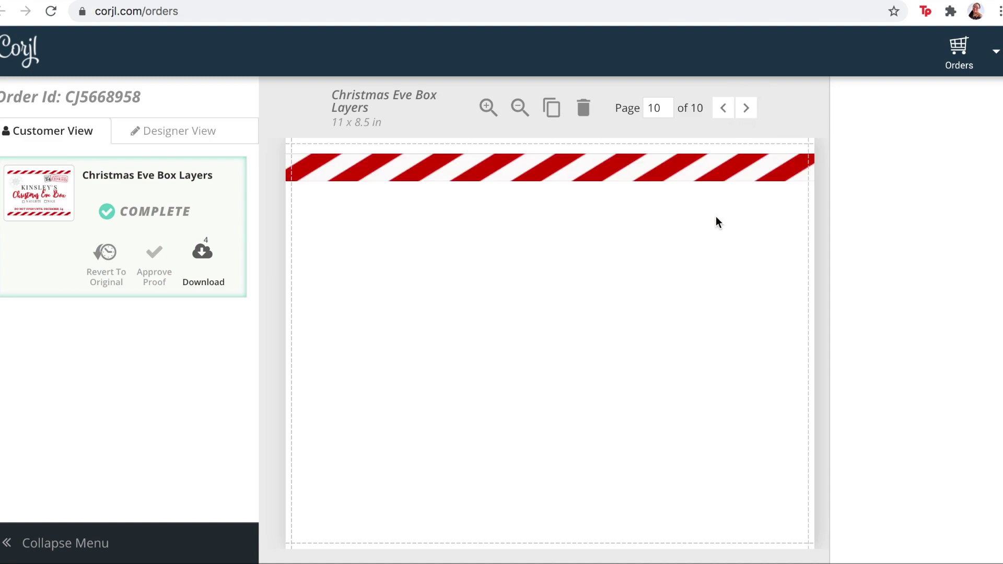
pyautogui.moveTo(648, 106); pyautogui.dragTo(659, 106)
pyautogui.write('2')
pyautogui.press('Return')
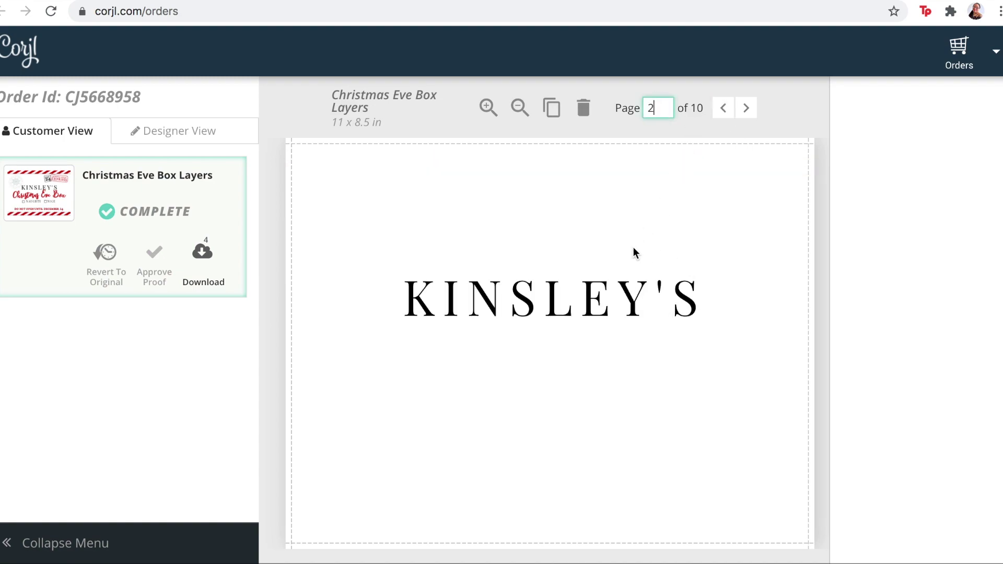
# Set up the design's download in PNG format with all pages zipped.
pyautogui.click(203, 258)
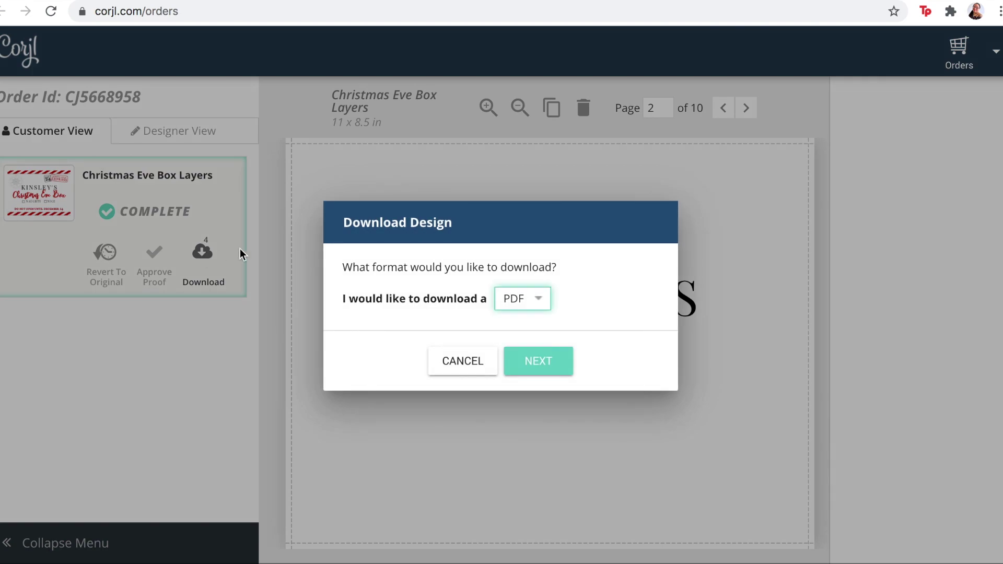
pyautogui.click(535, 296)
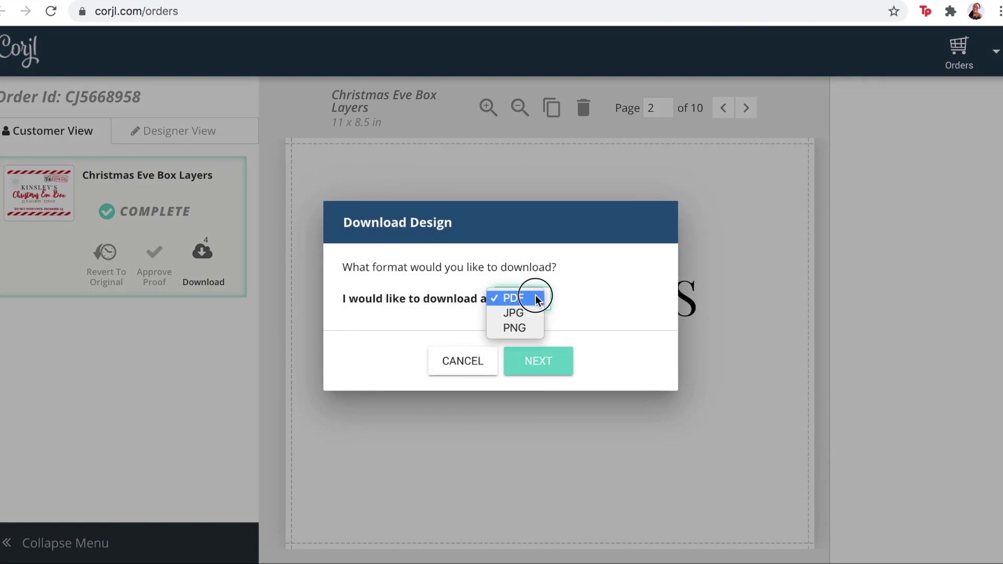
pyautogui.click(525, 329)
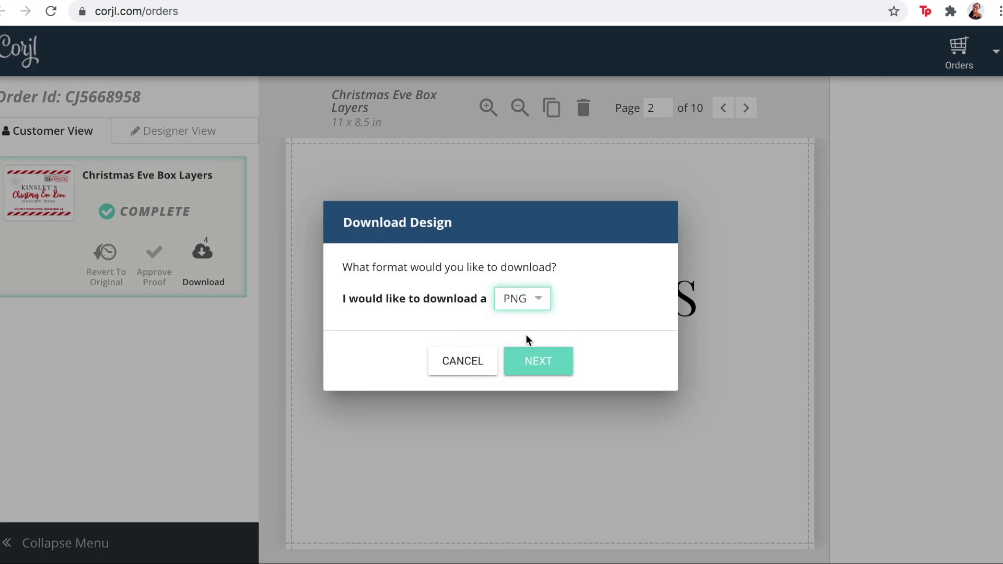
pyautogui.click(552, 361)
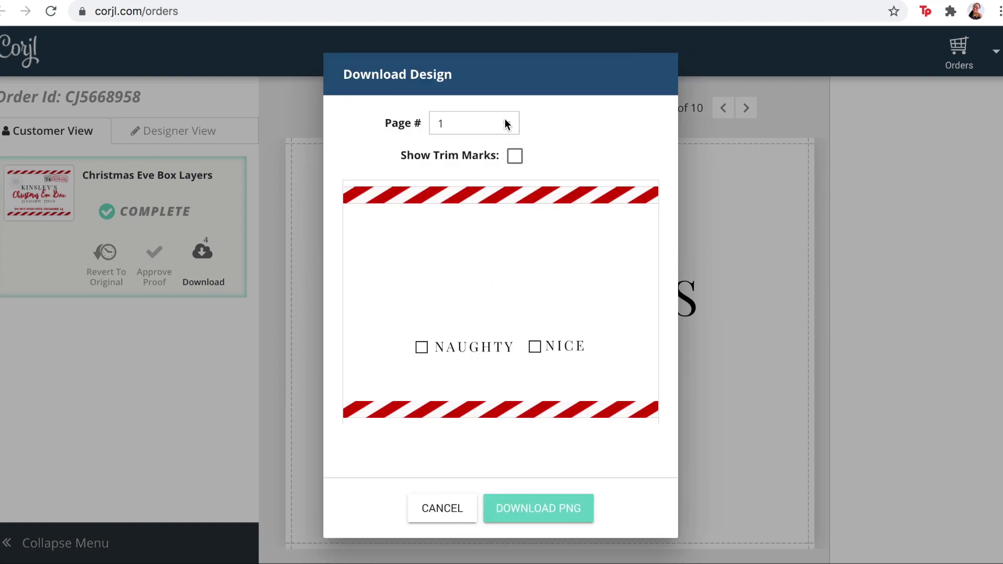
pyautogui.click(489, 128)
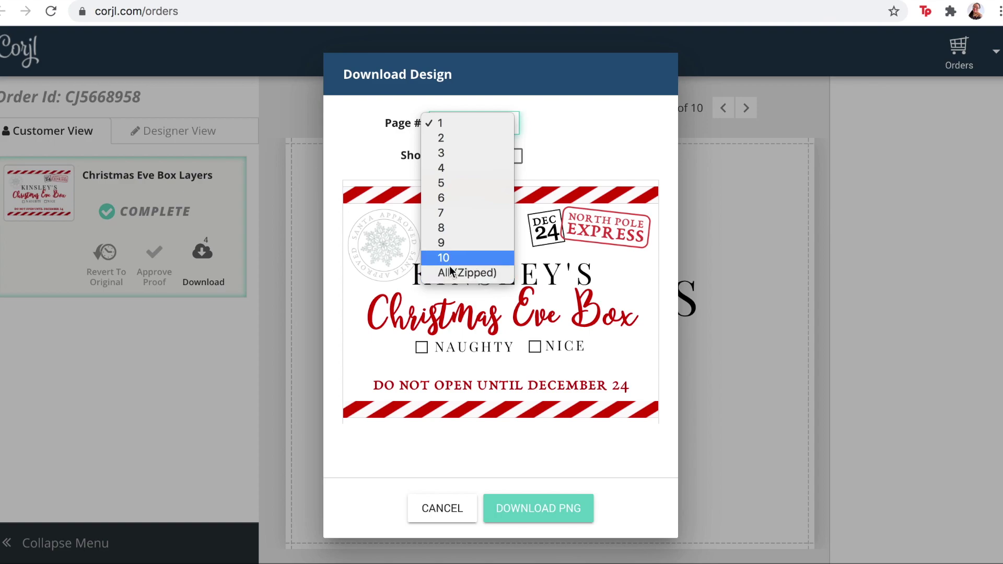
pyautogui.click(473, 272)
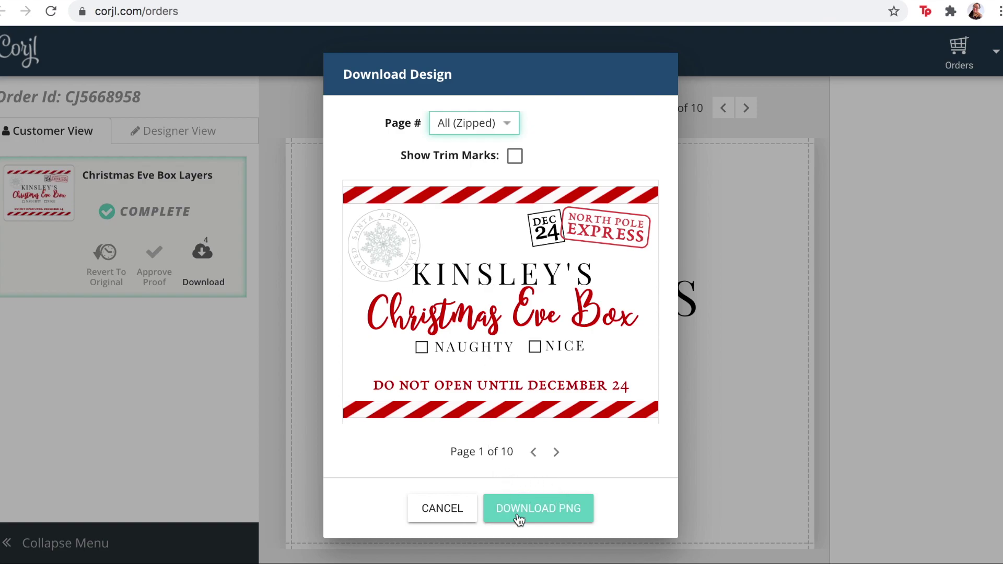
# Examine the download preview of the design page by page through page 10.
pyautogui.click(558, 453)
pyautogui.click(557, 452)
pyautogui.click(557, 453)
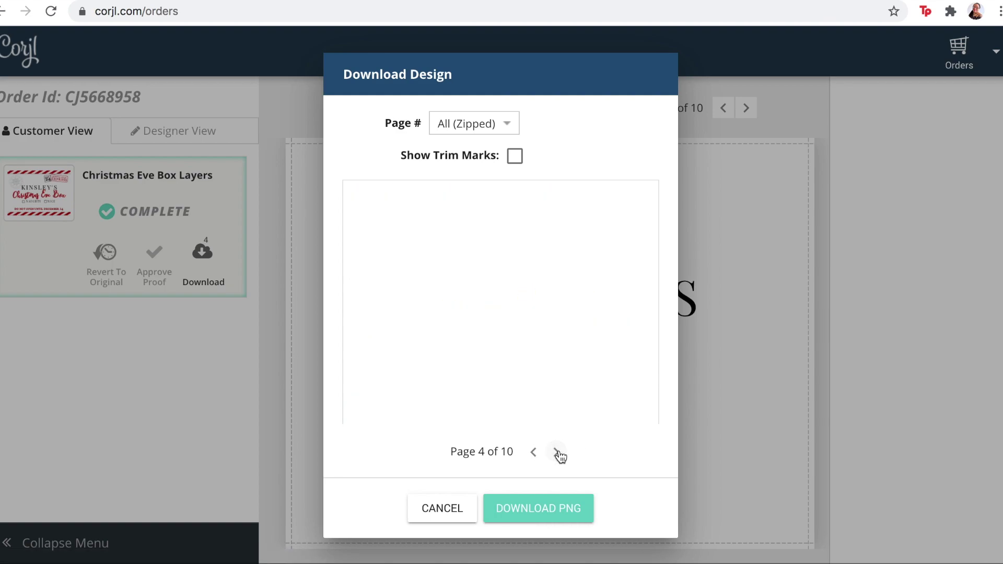
pyautogui.click(557, 452)
pyautogui.click(557, 453)
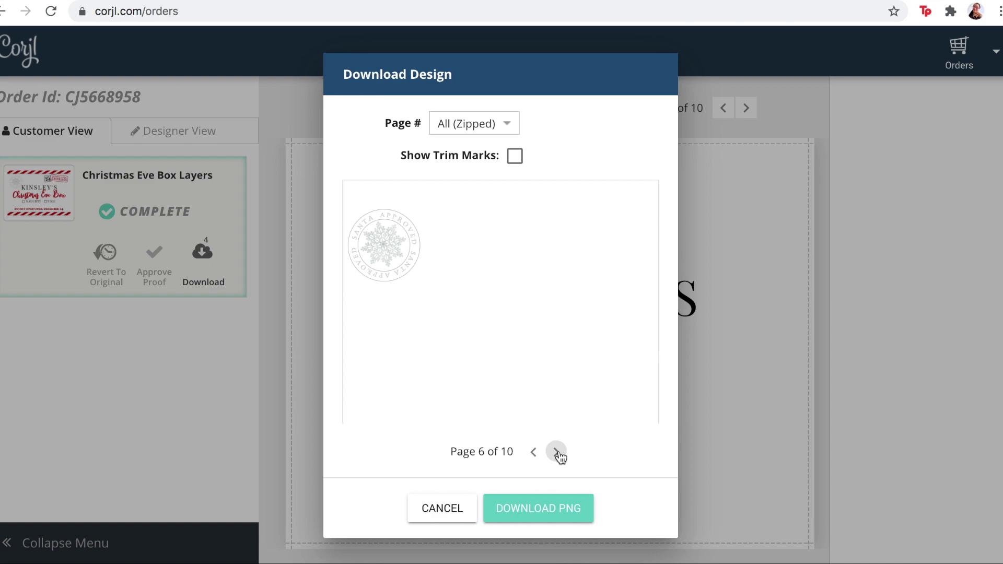
pyautogui.click(557, 452)
pyautogui.click(557, 452)
pyautogui.click(557, 452)
pyautogui.click(558, 454)
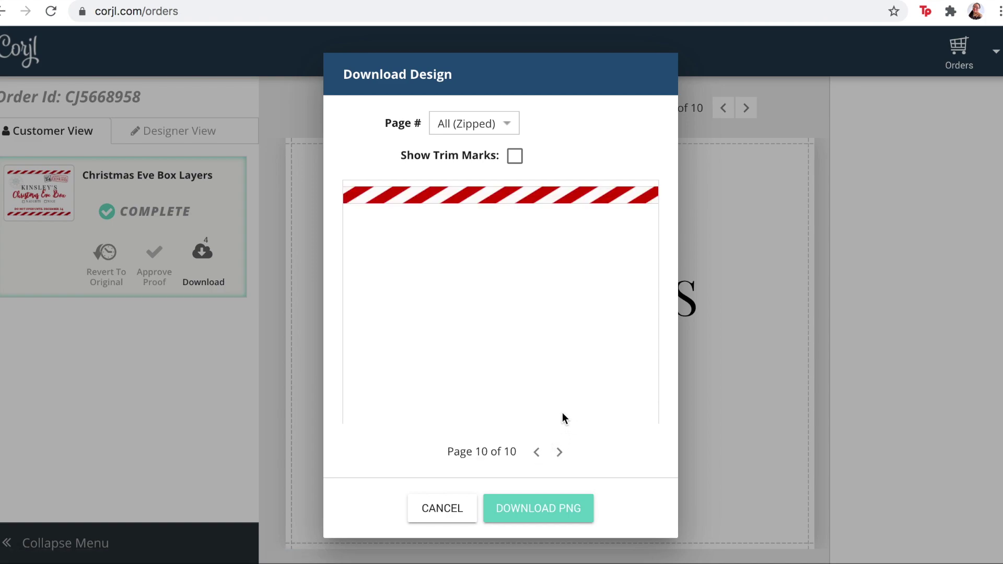
# Download the zipped PNG pages and accept having the download link sent by e-mail.
pyautogui.click(544, 514)
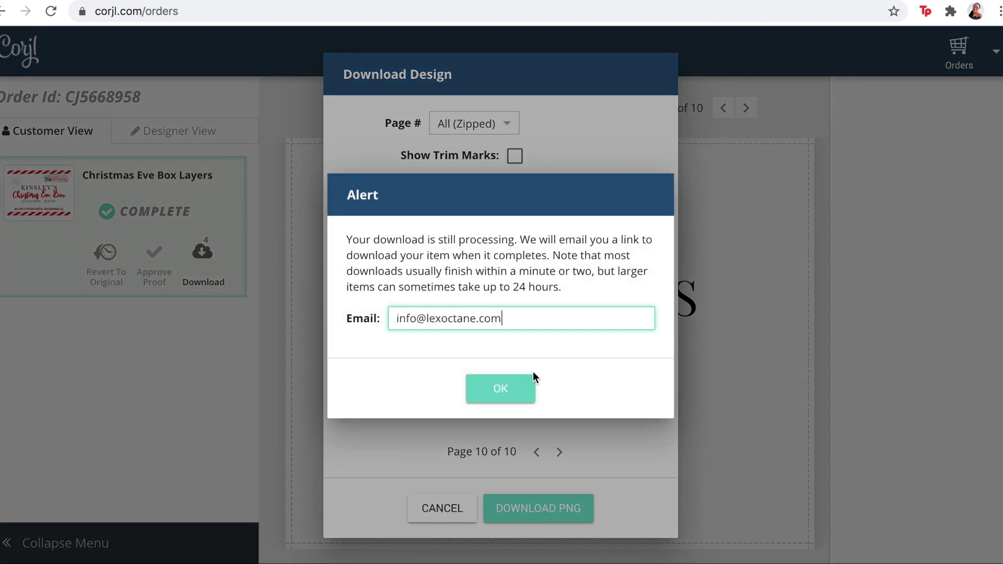
pyautogui.click(497, 402)
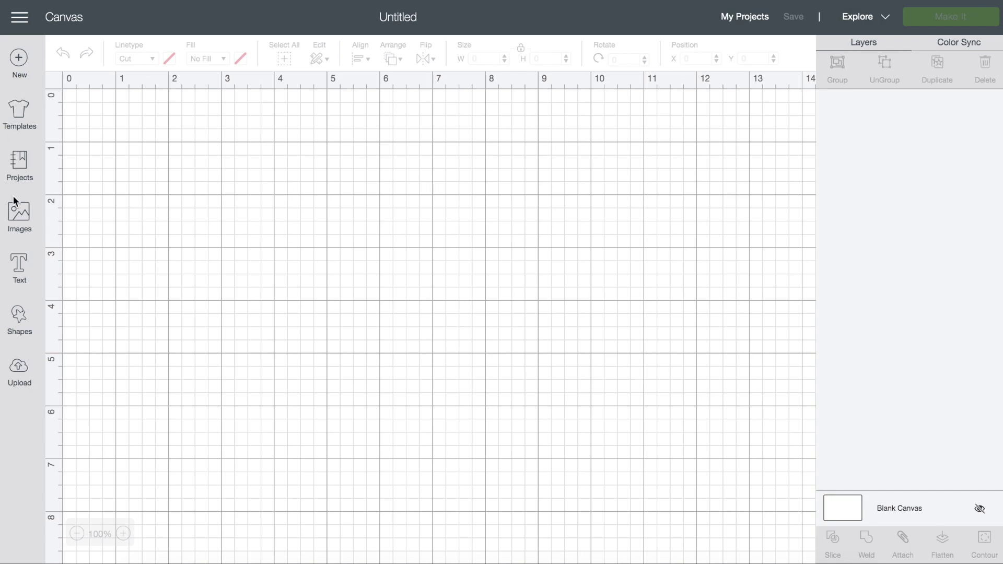
# Switch to Cricut Design Space and start a new image upload, browsing for a file on the computer.
pyautogui.click(18, 375)
pyautogui.click(24, 369)
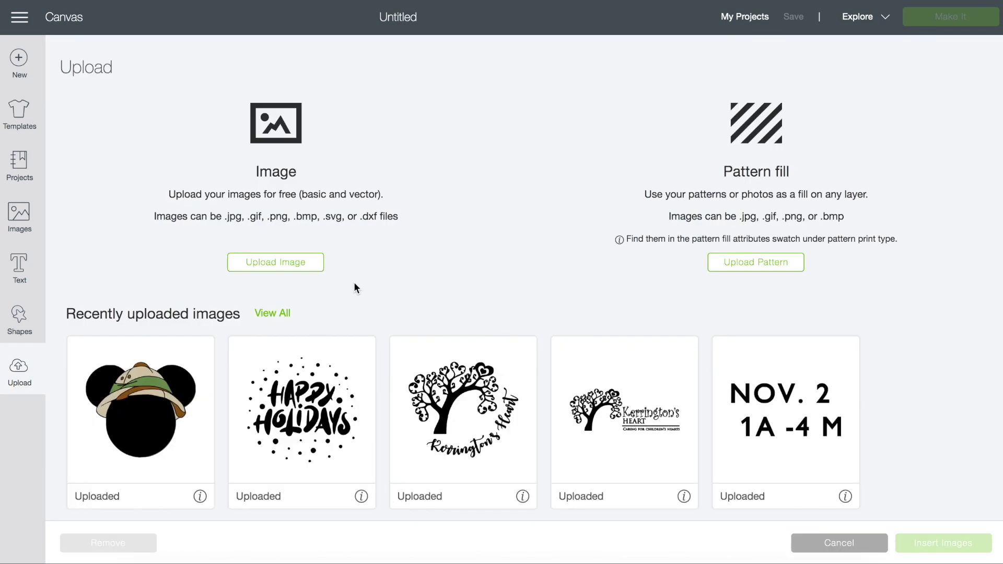
pyautogui.scroll(-3, 354, 288)
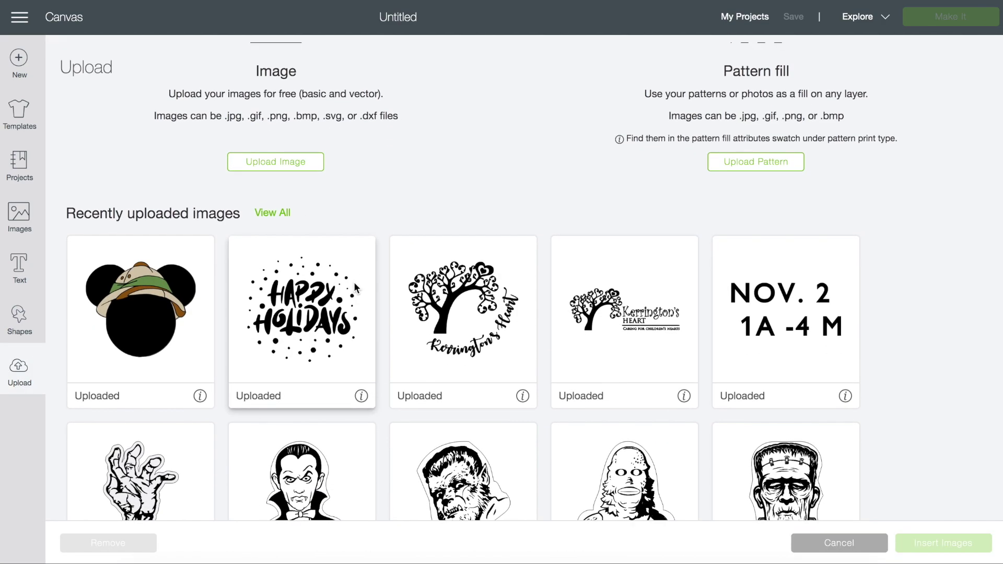
pyautogui.scroll(2, 354, 285)
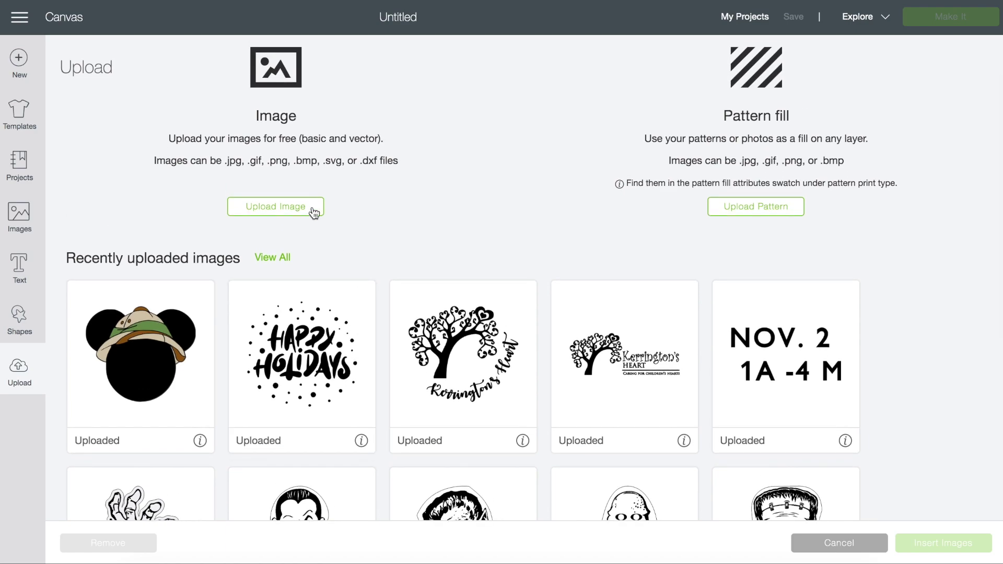
pyautogui.click(313, 209)
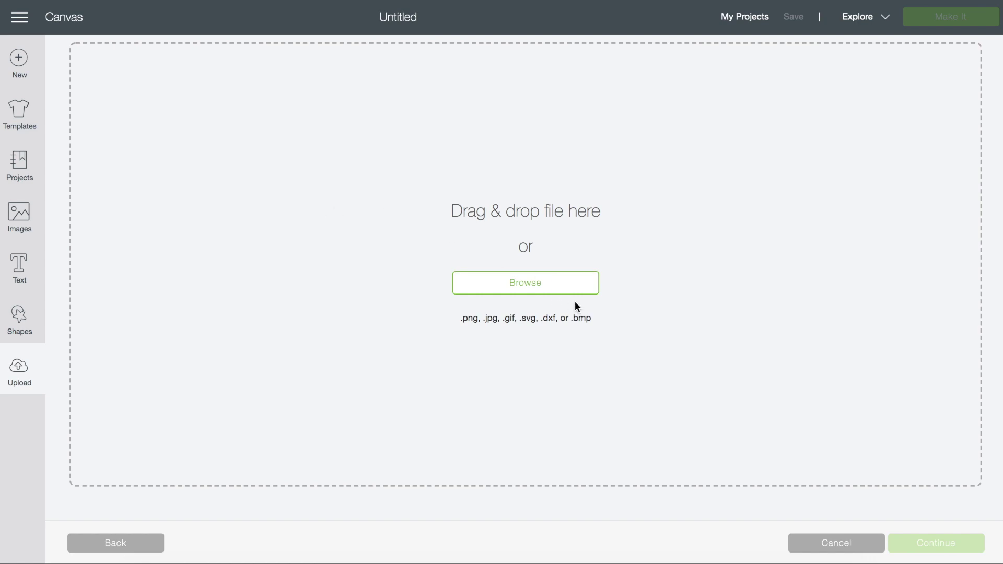
pyautogui.click(520, 282)
# Search for the downloaded christmas-eve-box-layers folder and load its PNG ending in _2, the name layer.
pyautogui.click(698, 17)
pyautogui.press('super+v')
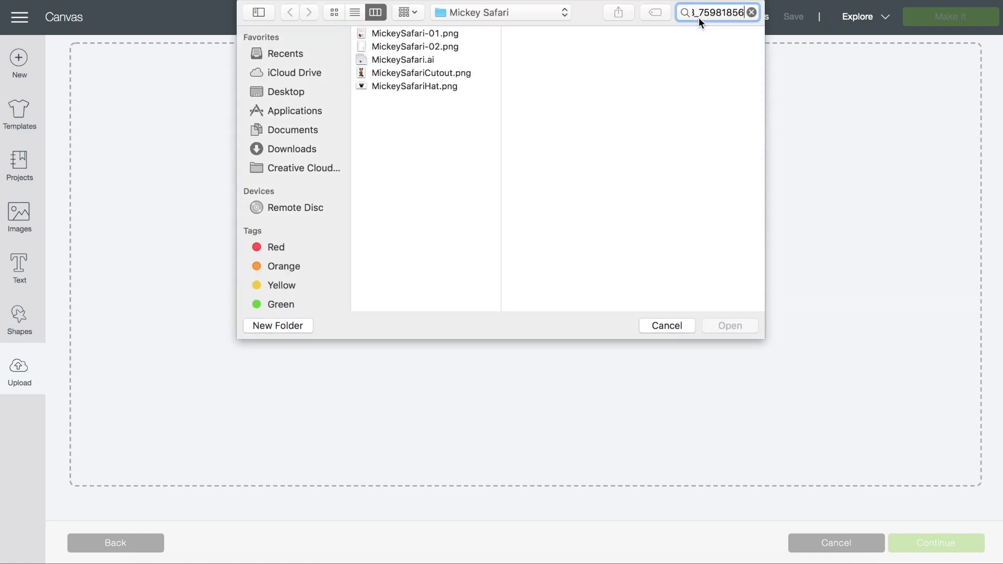
pyautogui.click(473, 73)
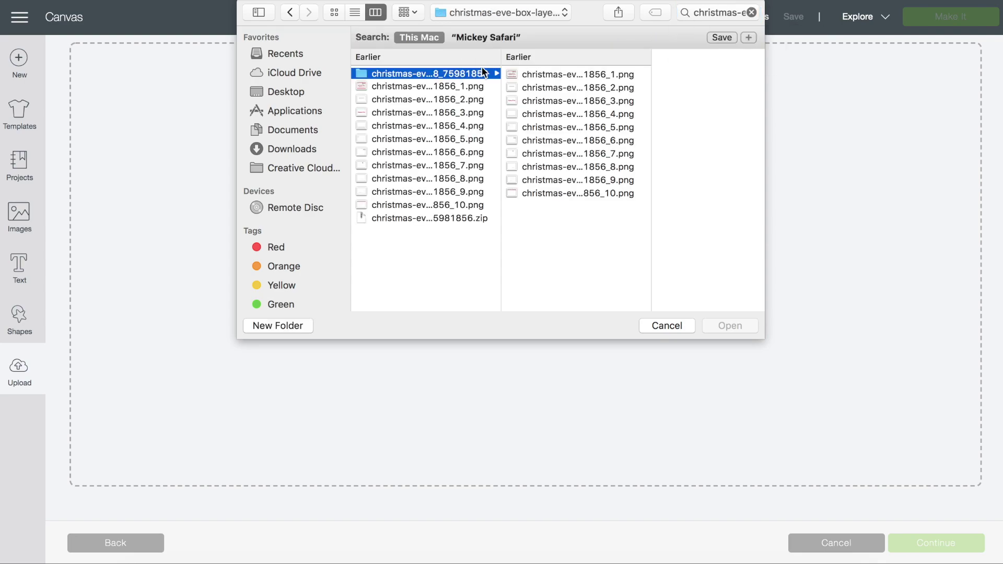
pyautogui.click(598, 88)
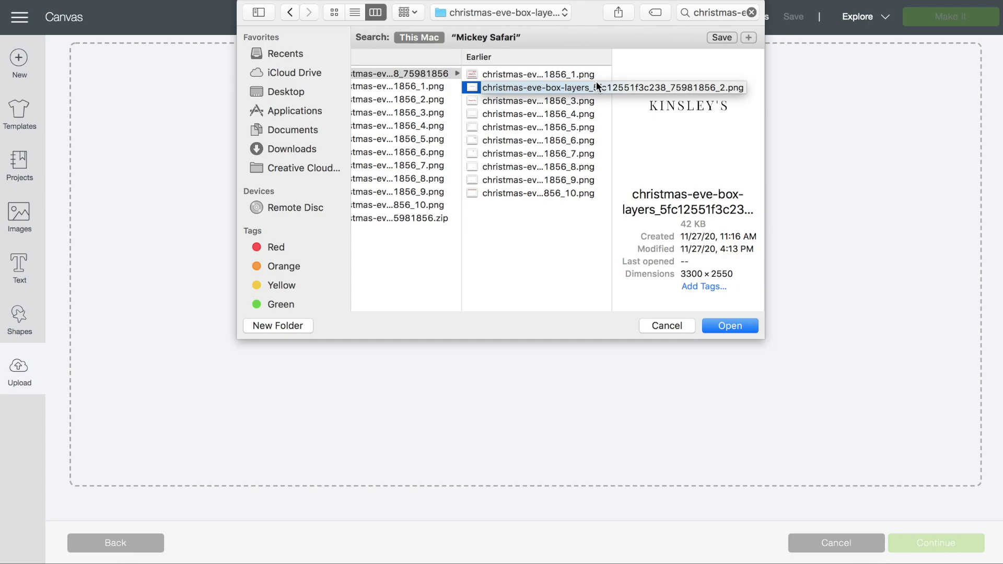
pyautogui.doubleClick(596, 85)
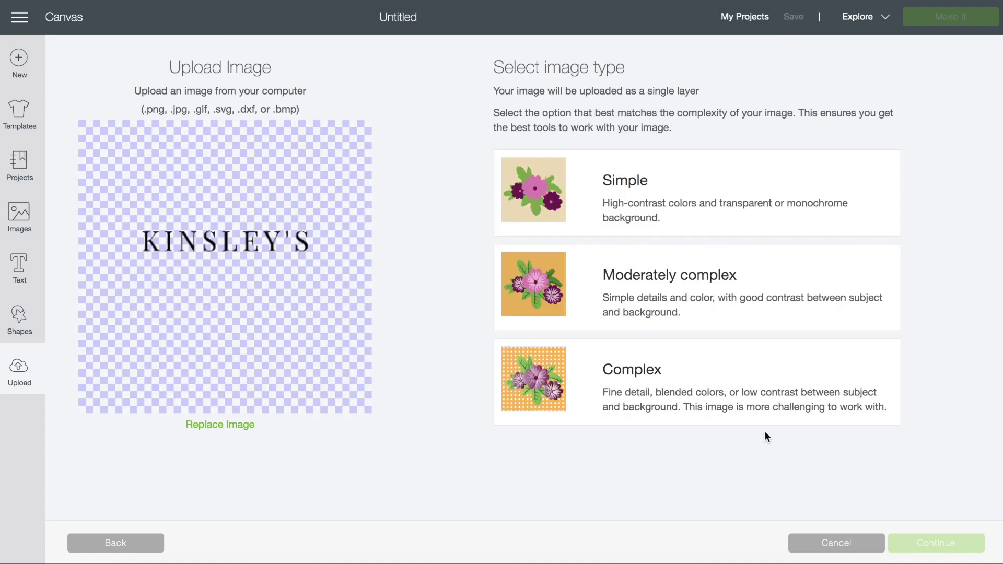
# Set the name layer's image type to Complex and crop the image closely around the lettering.
pyautogui.click(736, 386)
pyautogui.click(936, 549)
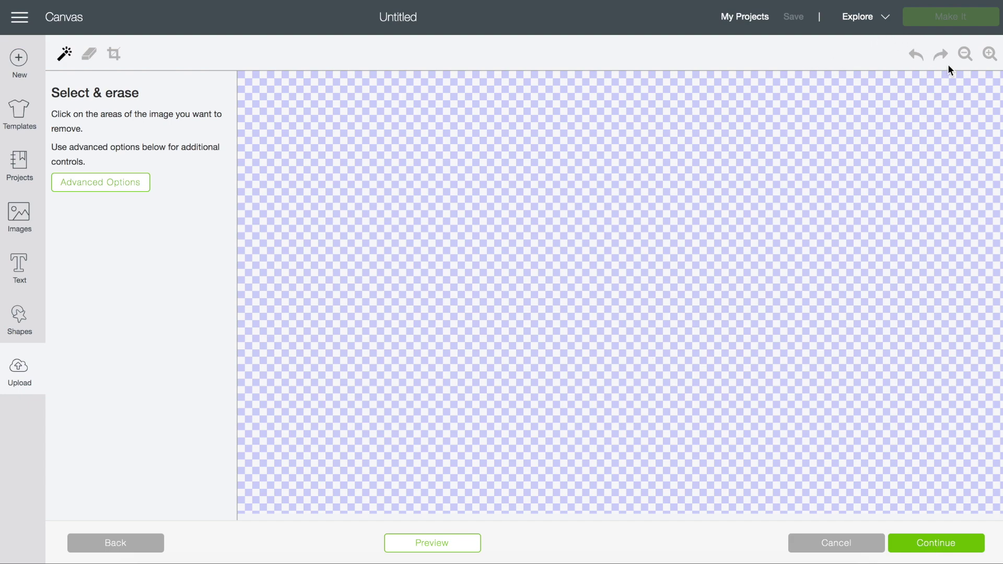
pyautogui.click(965, 53)
pyautogui.click(965, 54)
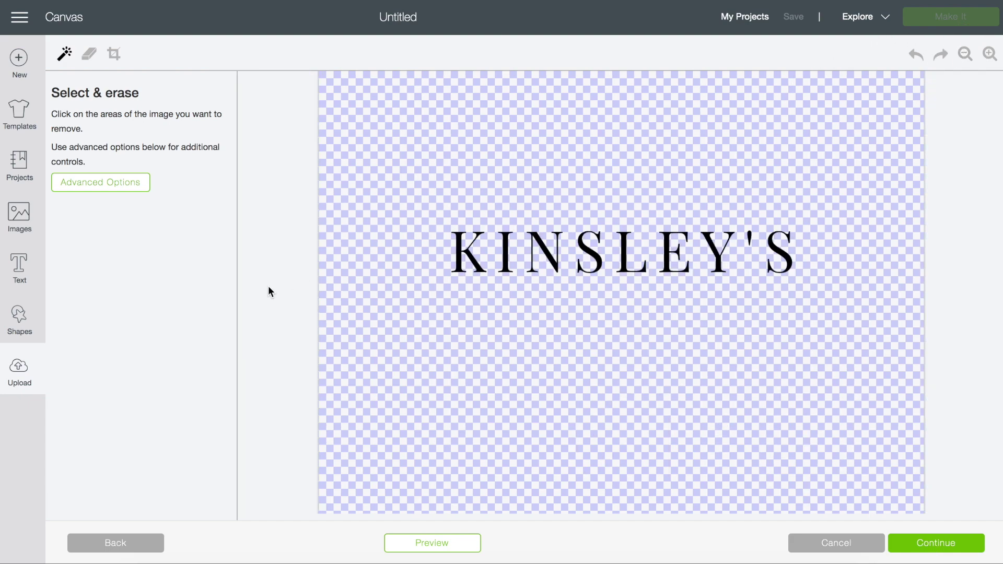
pyautogui.click(113, 54)
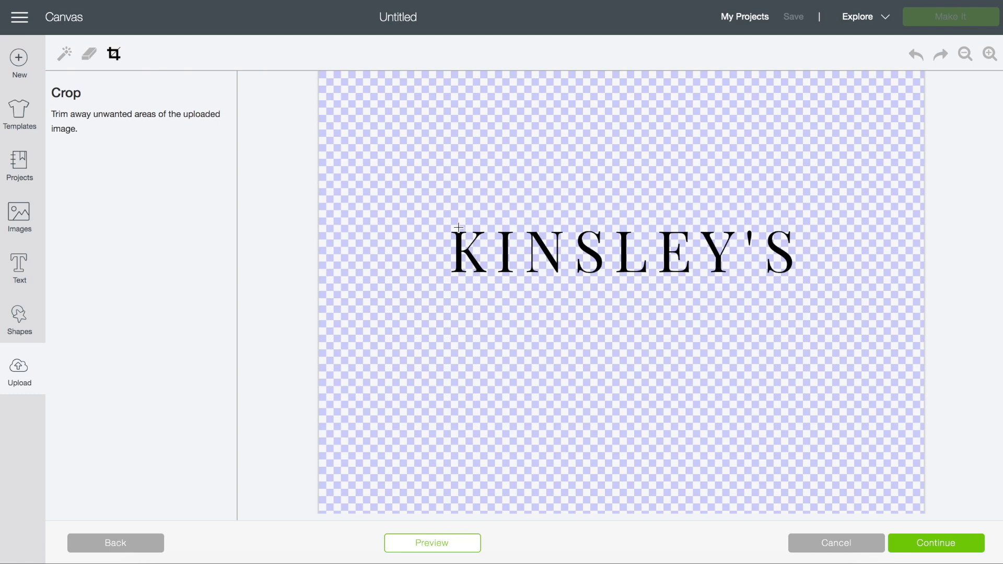
pyautogui.moveTo(448, 224); pyautogui.dragTo(610, 258)
pyautogui.moveTo(871, 315); pyautogui.dragTo(799, 286)
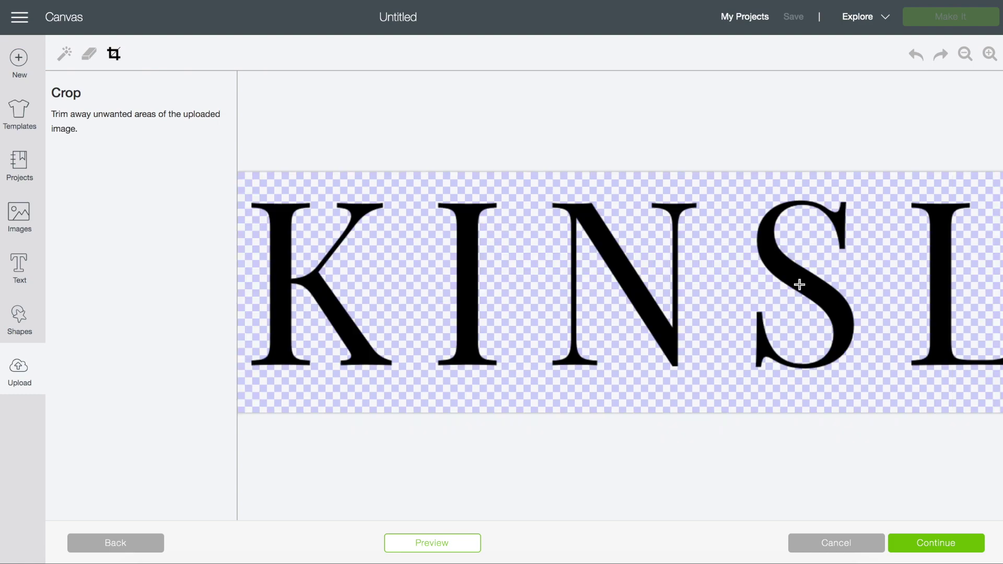
# Save the cropped name layer to the uploads as a Cut image.
pyautogui.click(921, 546)
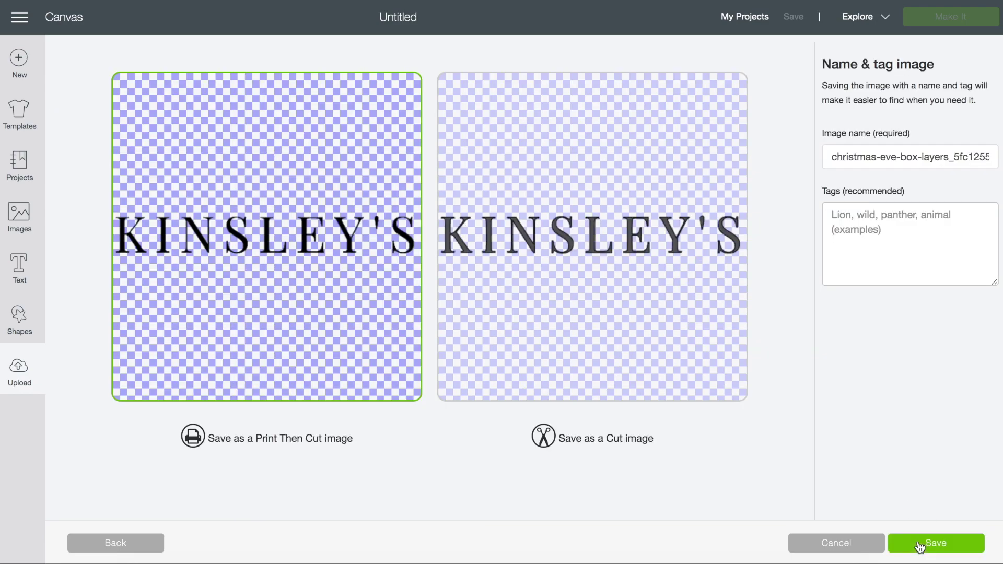
pyautogui.click(577, 438)
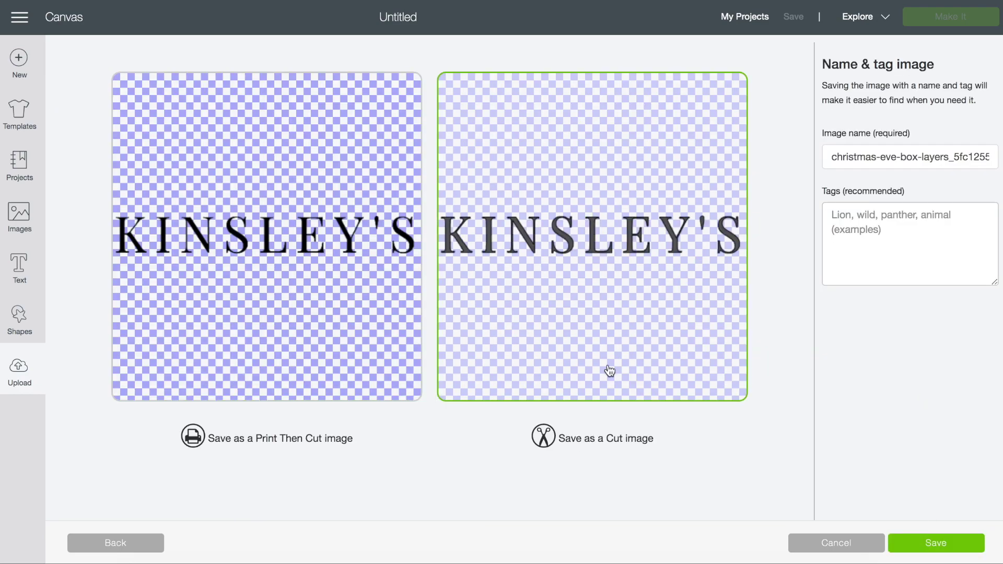
pyautogui.click(892, 546)
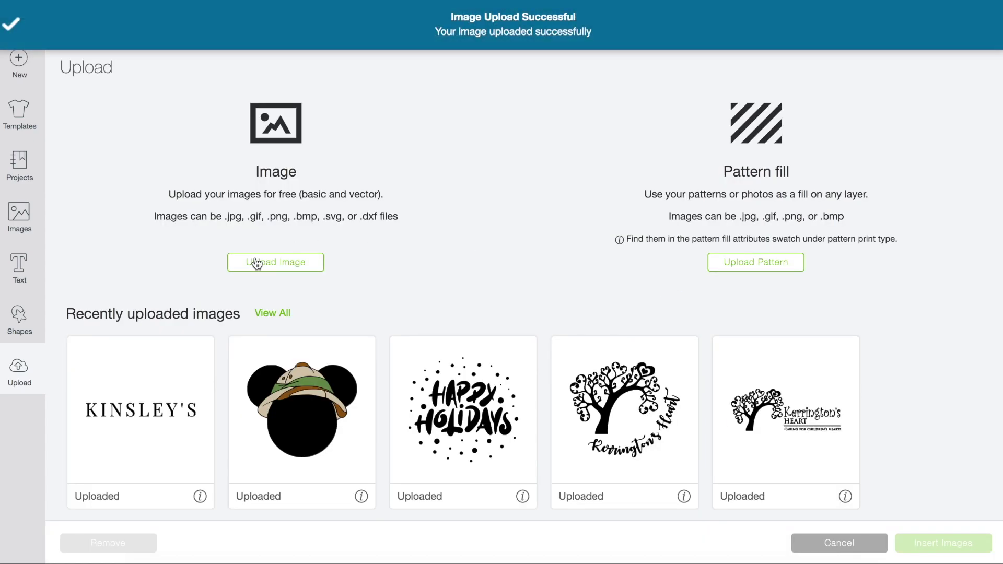
# Start another image upload and load the layer PNG ending in _3, the Christmas Eve Box title.
pyautogui.click(256, 263)
pyautogui.click(523, 282)
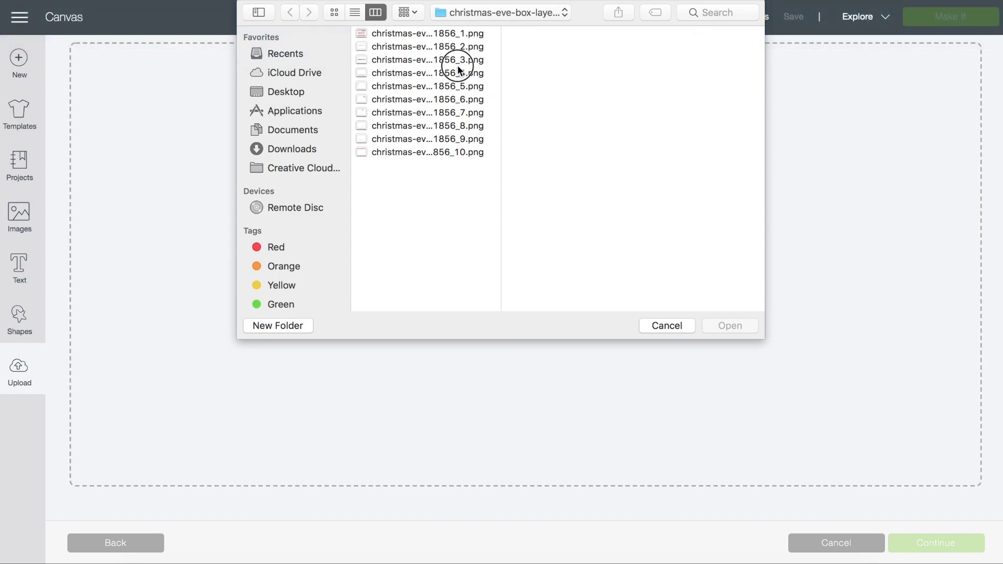
pyautogui.click(461, 72)
pyautogui.click(458, 65)
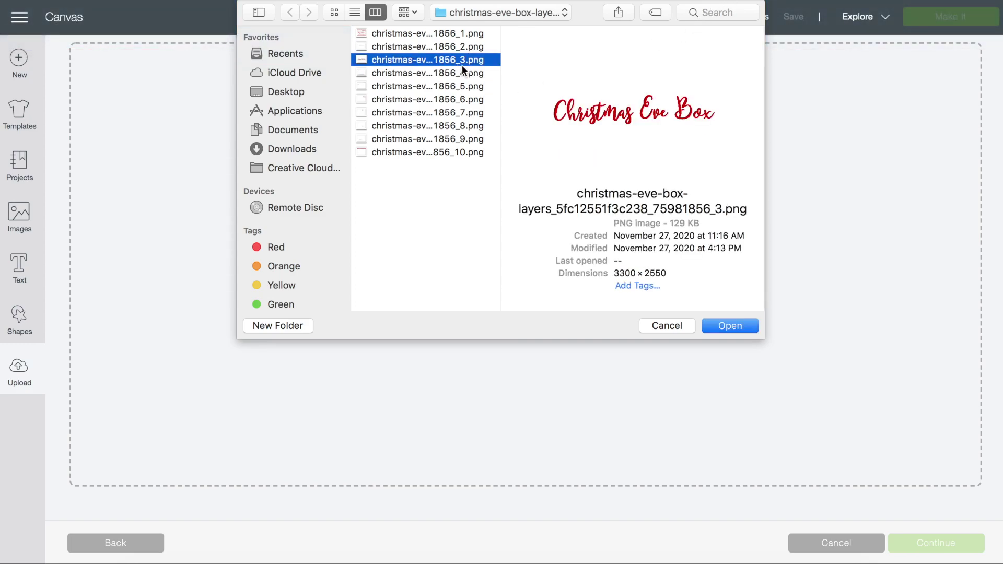
pyautogui.click(746, 325)
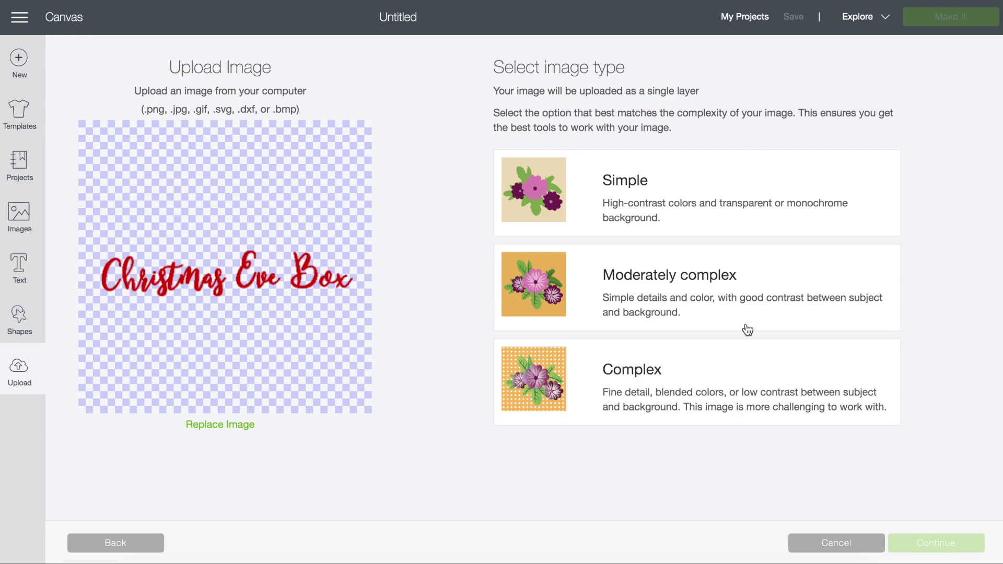
# Set the Christmas Eve Box title's image type to Complex and crop the image closely around the lettering.
pyautogui.click(677, 383)
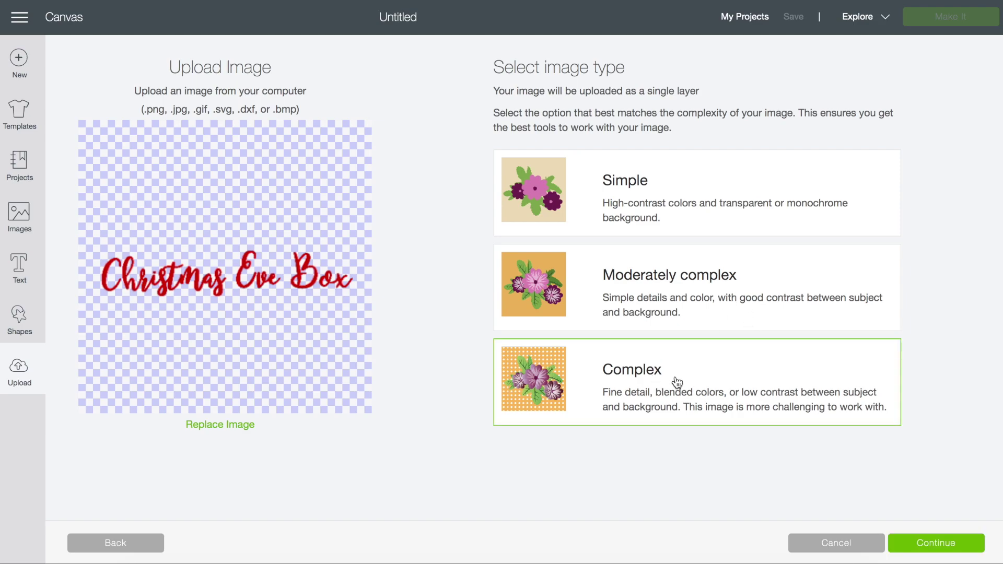
pyautogui.click(964, 554)
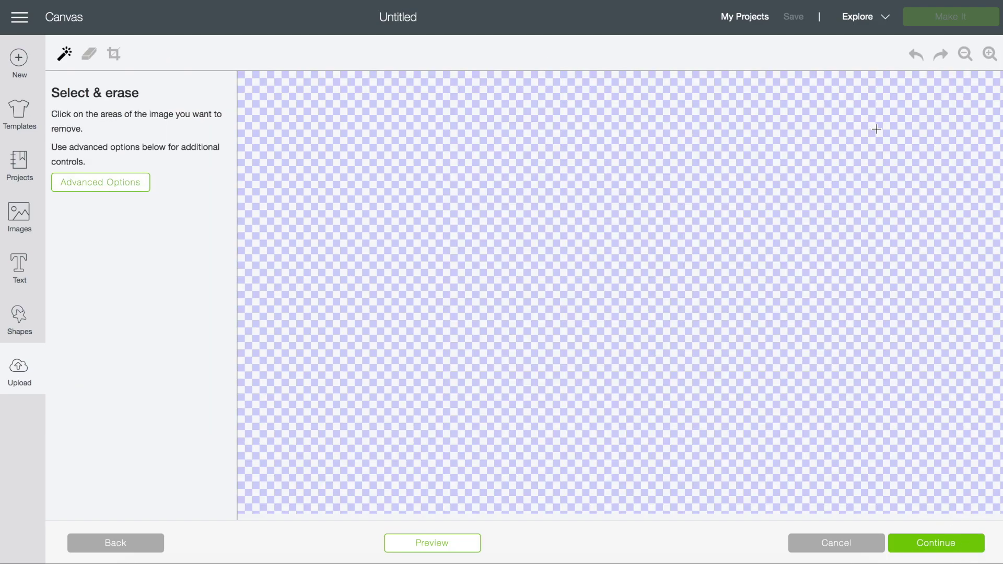
pyautogui.click(964, 56)
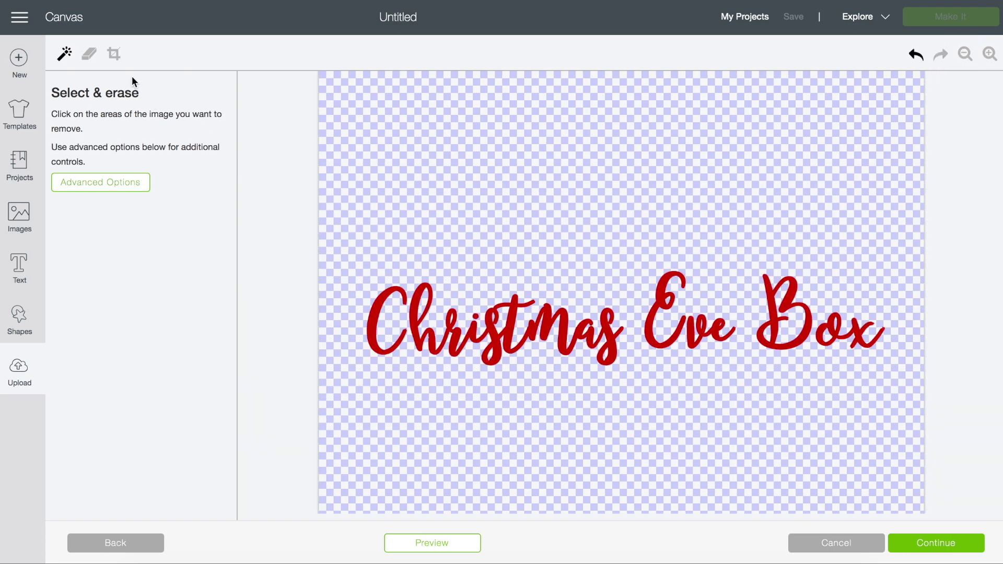
pyautogui.click(115, 57)
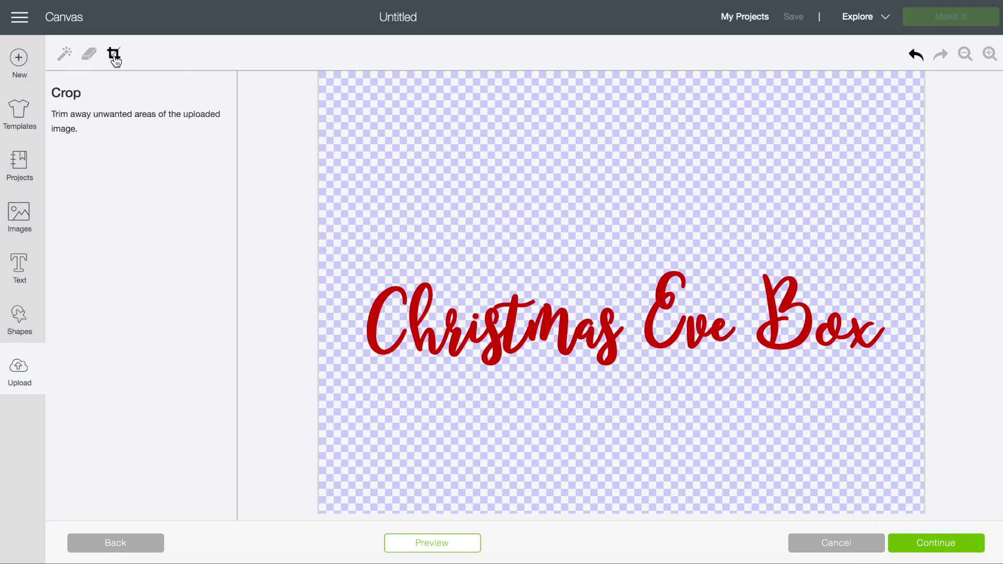
pyautogui.moveTo(356, 268); pyautogui.dragTo(908, 304)
pyautogui.moveTo(962, 373); pyautogui.dragTo(904, 375)
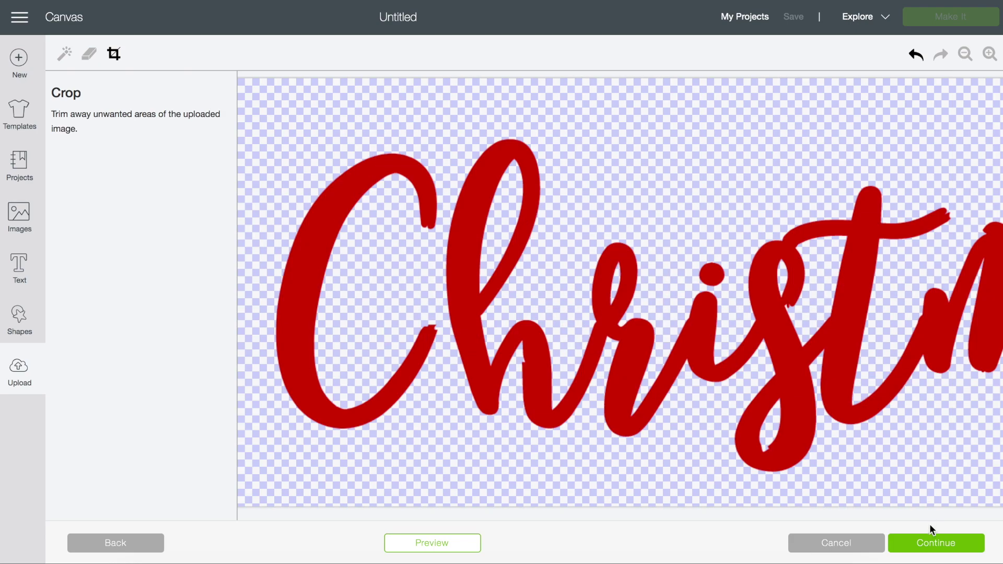
# Save the cropped Christmas Eve Box title to the uploads as a Cut image.
pyautogui.click(929, 549)
pyautogui.click(688, 232)
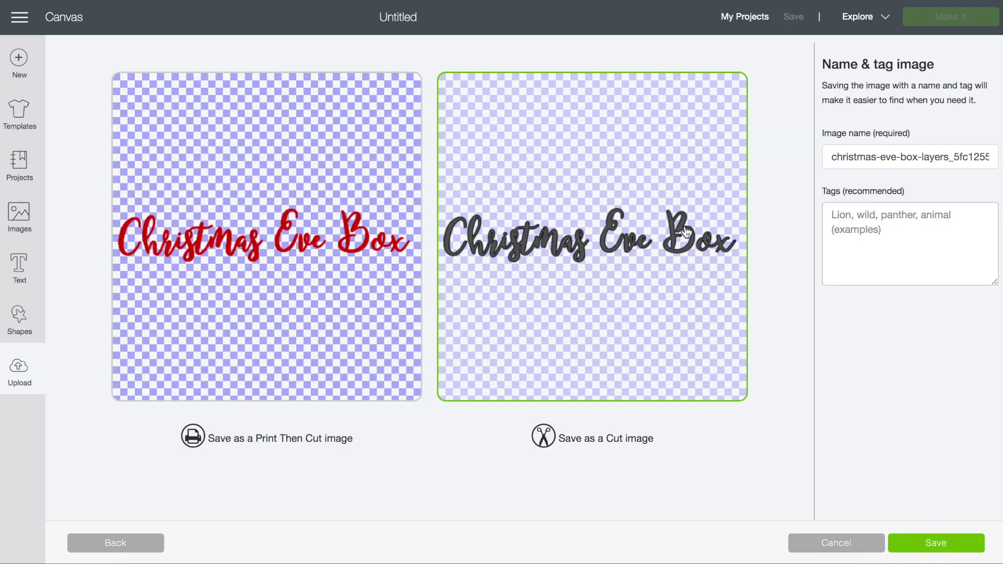
pyautogui.click(936, 535)
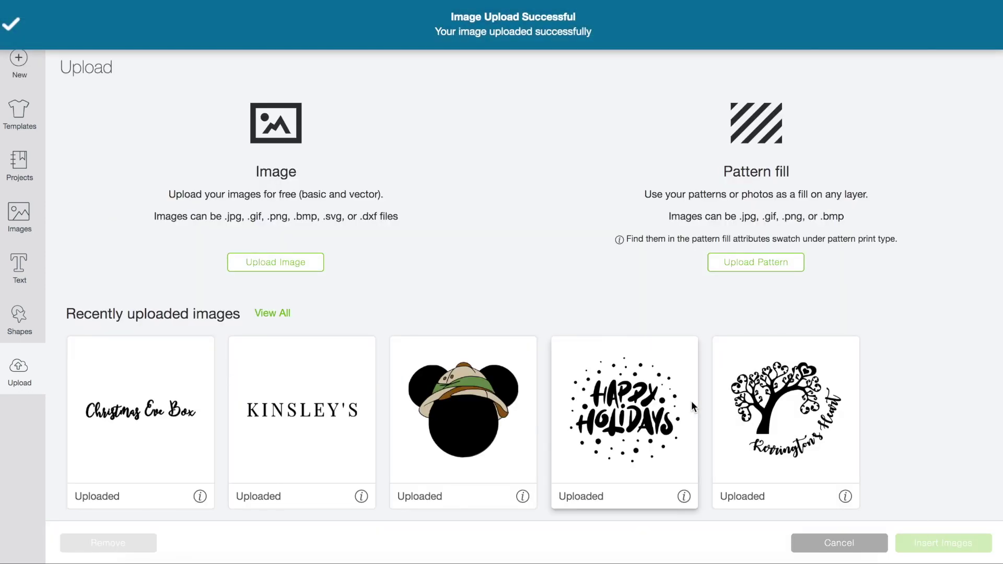
# Start a new image upload and load the DO NOT OPEN UNTIL DECEMBER 24 layer for editing.
pyautogui.click(313, 262)
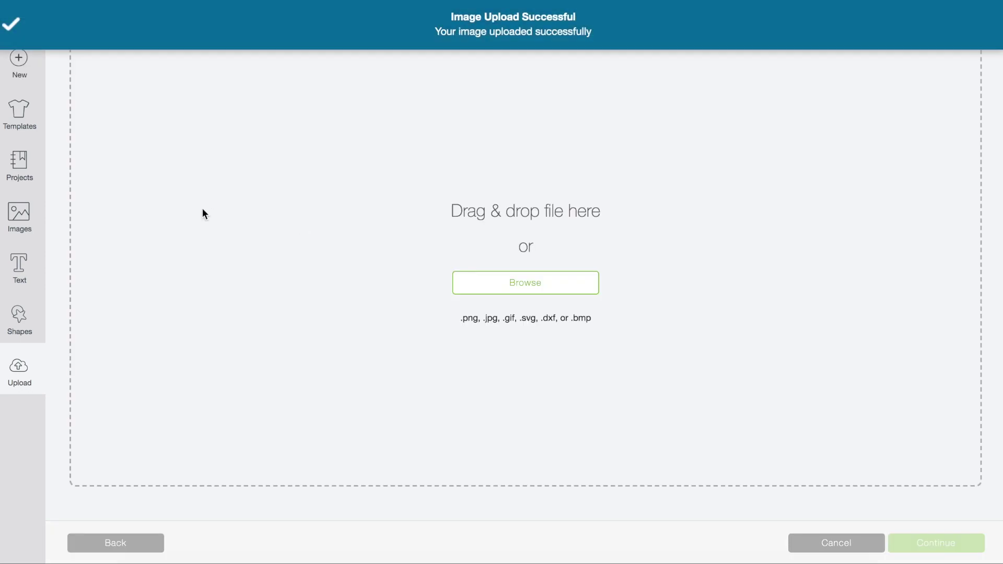
pyautogui.click(503, 285)
pyautogui.doubleClick(471, 62)
pyautogui.click(746, 311)
pyautogui.click(930, 542)
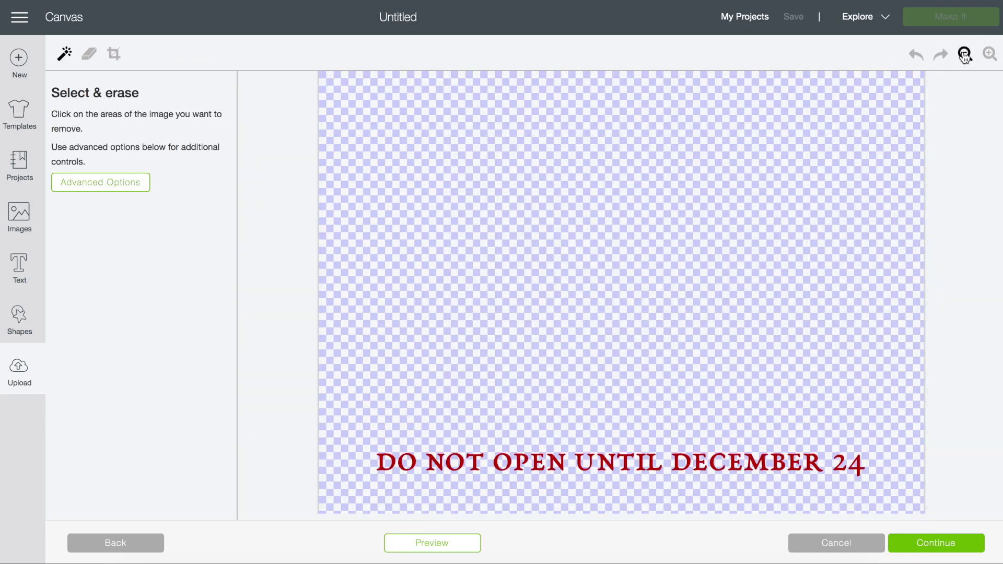
# Crop the image around the DO NOT OPEN UNTIL DECEMBER 24 line and save it to the uploads as a Print Then Cut image.
pyautogui.click(113, 54)
pyautogui.moveTo(371, 446); pyautogui.dragTo(862, 472)
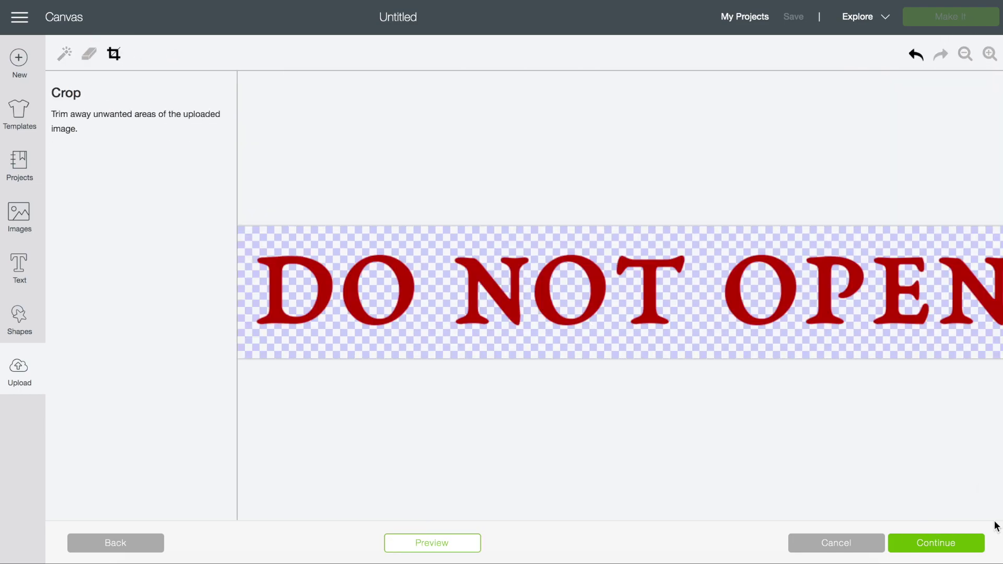
pyautogui.click(966, 547)
pyautogui.click(914, 543)
# Start a new upload, load the NORTH POLE EXPRESS stamp layer PNG ending in _6, and set its image type to Complex.
pyautogui.click(276, 262)
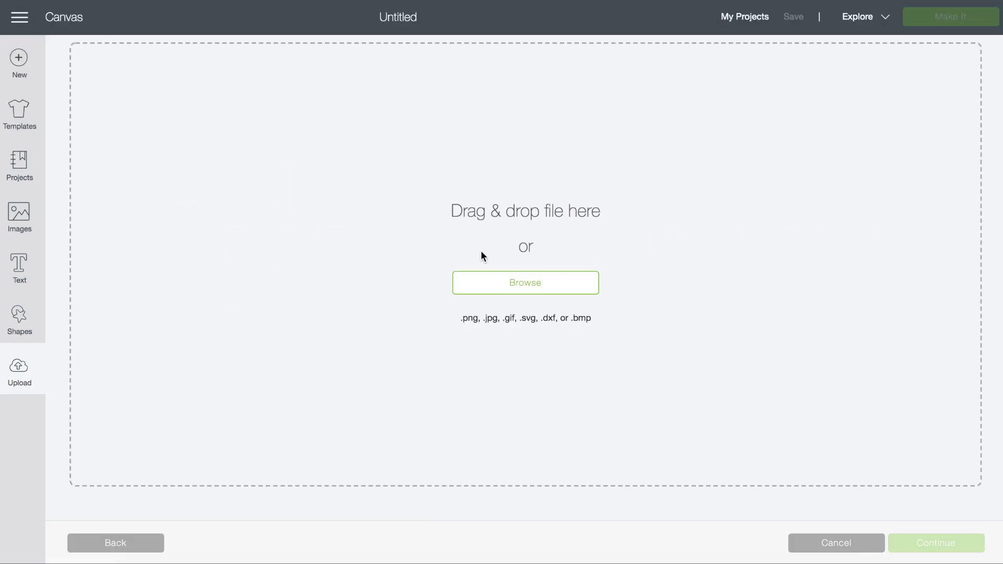
pyautogui.click(523, 282)
pyautogui.click(429, 113)
pyautogui.click(418, 100)
pyautogui.doubleClick(417, 101)
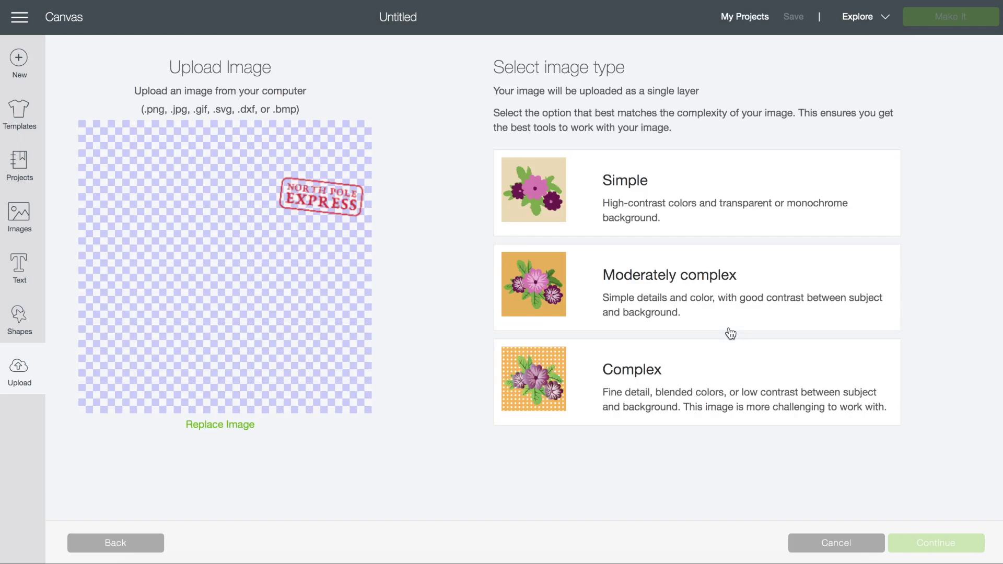
pyautogui.click(732, 348)
pyautogui.click(968, 542)
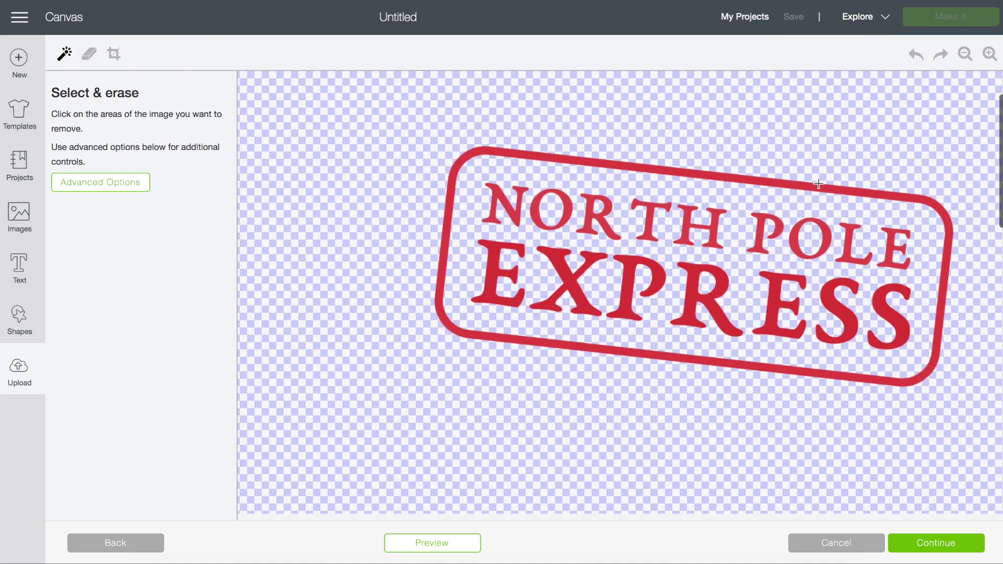
# Crop the image around the NORTH POLE EXPRESS stamp and save it to the uploads as a Cut image.
pyautogui.click(113, 53)
pyautogui.moveTo(421, 105); pyautogui.dragTo(972, 456)
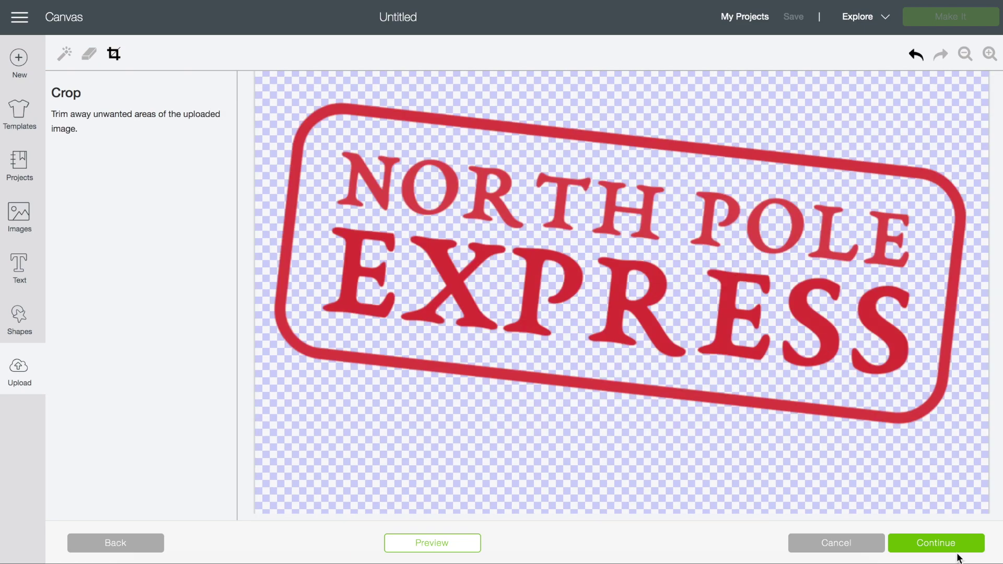
pyautogui.click(936, 543)
pyautogui.click(936, 543)
# Start a new upload, load the NICE checkbox layer, and set its image type to Complex.
pyautogui.click(271, 262)
pyautogui.click(538, 287)
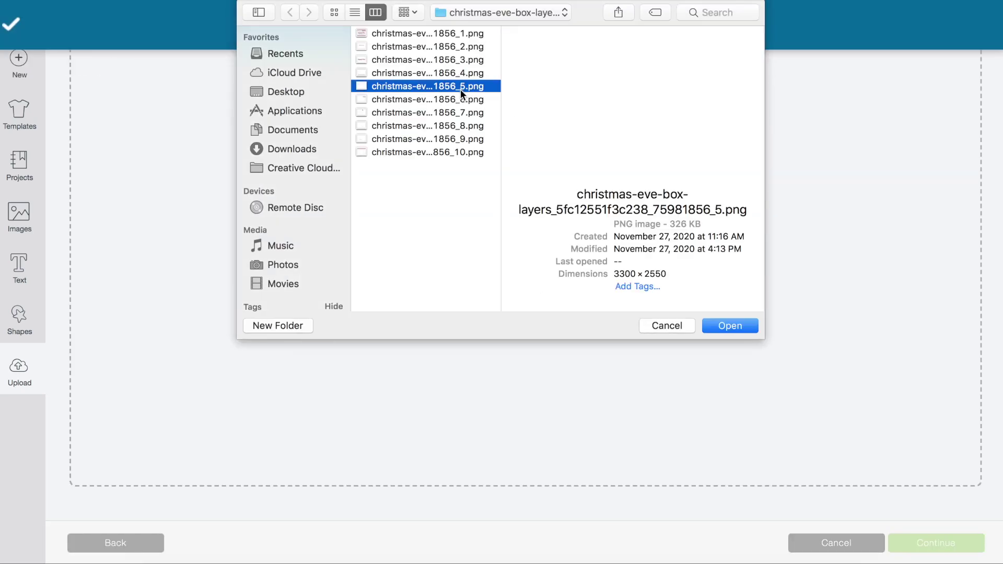
pyautogui.click(462, 126)
pyautogui.doubleClick(461, 126)
pyautogui.click(634, 387)
pyautogui.click(936, 543)
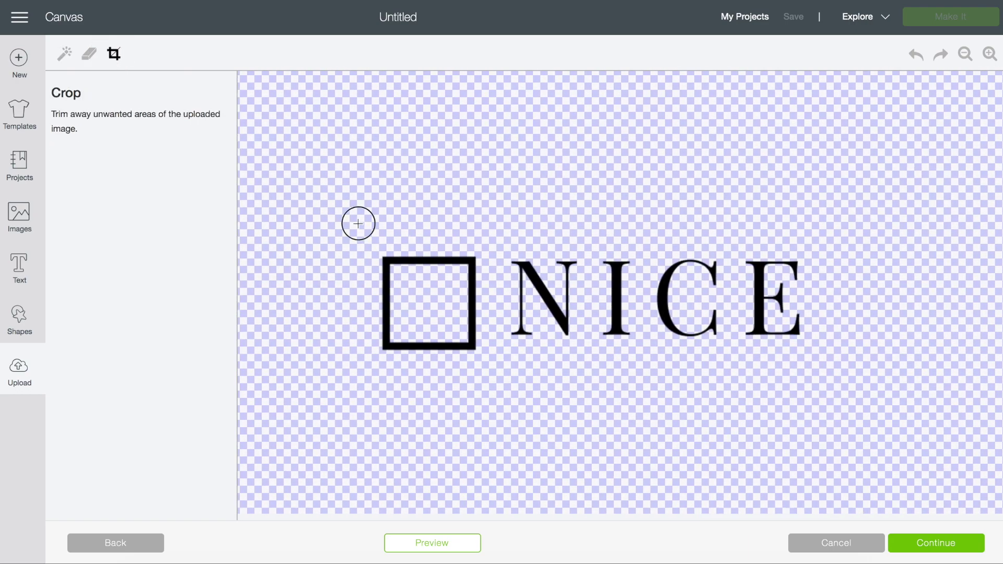
# Crop the image around the checkbox and the word NICE and save it to the uploads as a Cut image.
pyautogui.moveTo(359, 224); pyautogui.dragTo(820, 379)
pyautogui.click(936, 543)
pyautogui.click(936, 543)
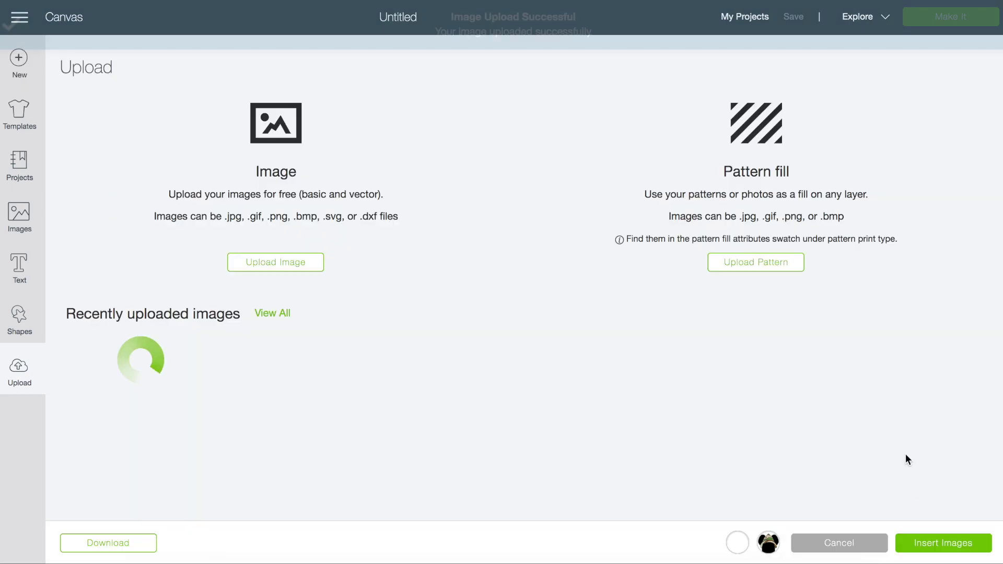
# Start a new upload, load the DEC 24 stamp layer, and set its image type to Complex.
pyautogui.click(275, 262)
pyautogui.click(499, 279)
pyautogui.click(473, 113)
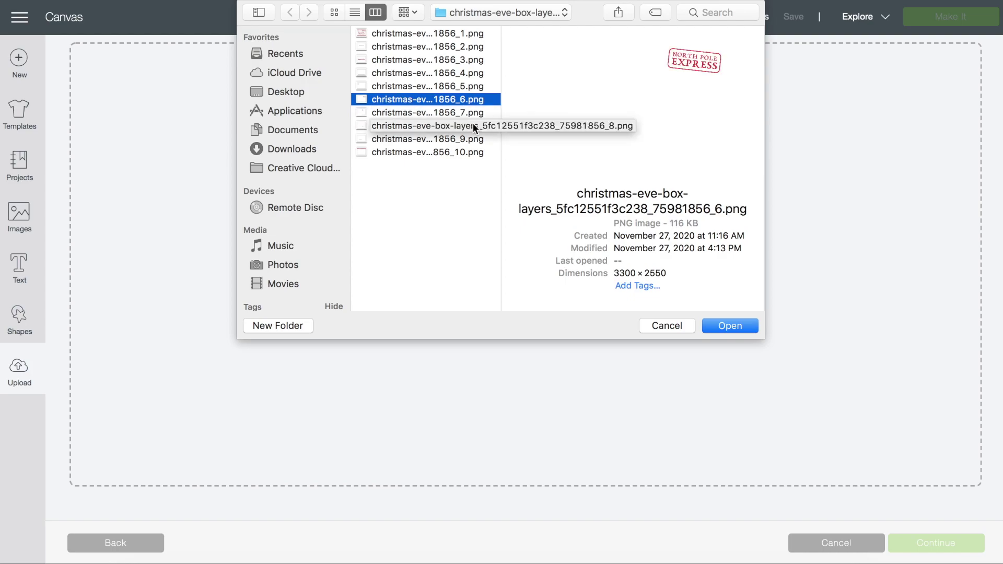
pyautogui.click(730, 303)
pyautogui.click(792, 382)
pyautogui.click(936, 543)
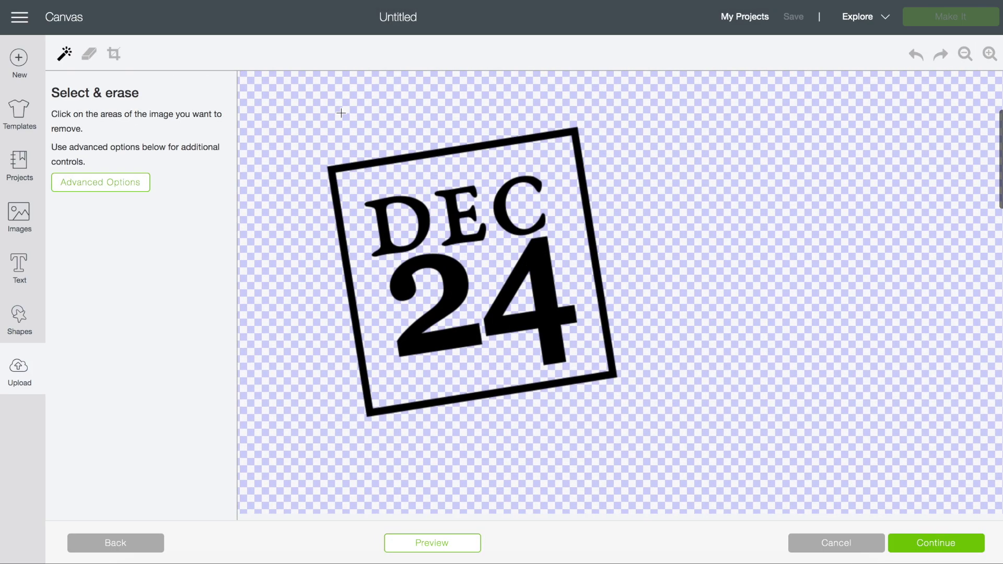
# Crop the image around the tilted DEC 24 square and save it to the uploads as a Cut image.
pyautogui.click(113, 54)
pyautogui.moveTo(305, 123); pyautogui.dragTo(674, 459)
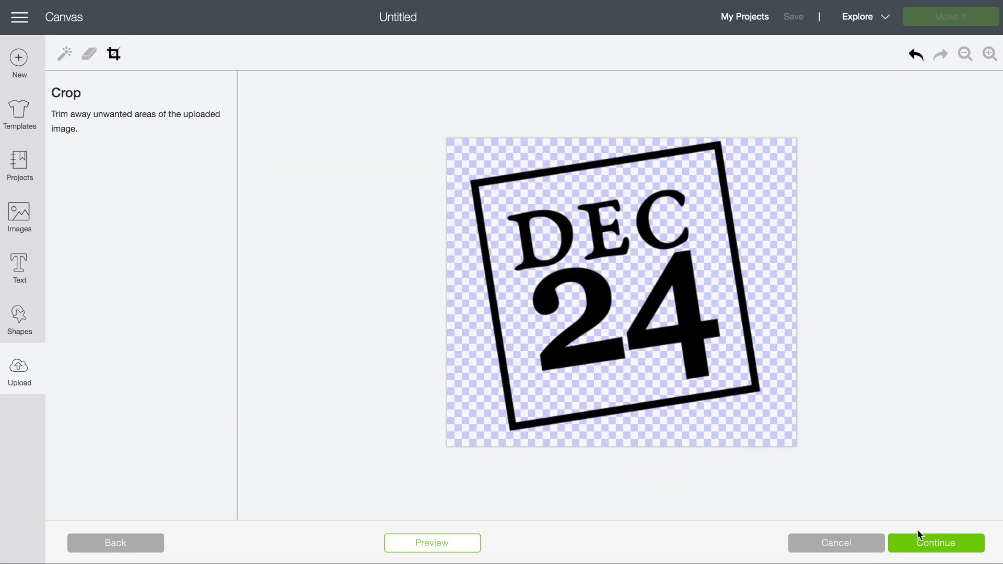
pyautogui.click(936, 543)
pyautogui.click(936, 543)
# Start a new upload, load the NAUGHTY checkbox layer PNG ending in _9, and use the Complex image type.
pyautogui.click(274, 262)
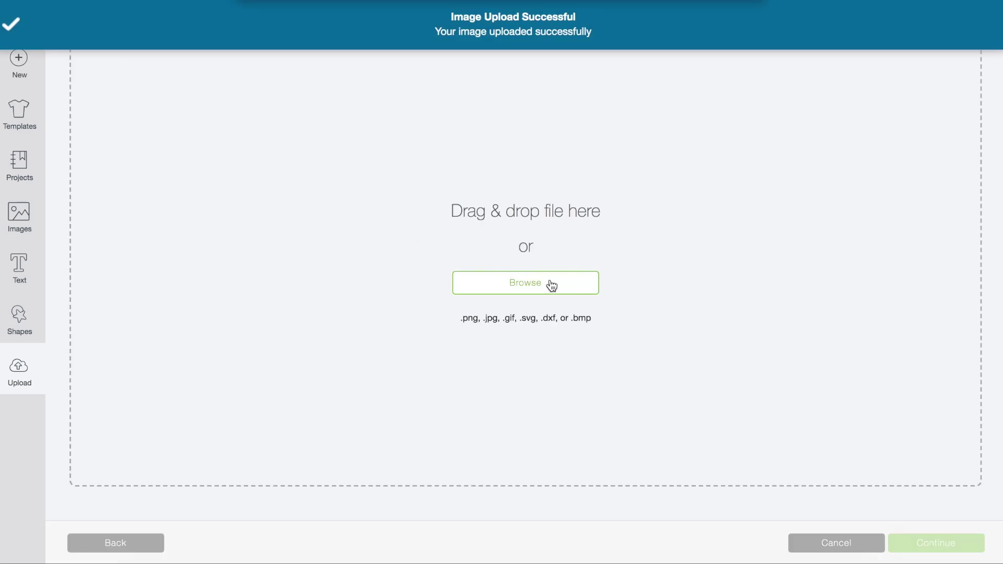
pyautogui.click(551, 286)
pyautogui.click(441, 128)
pyautogui.click(440, 138)
pyautogui.click(730, 325)
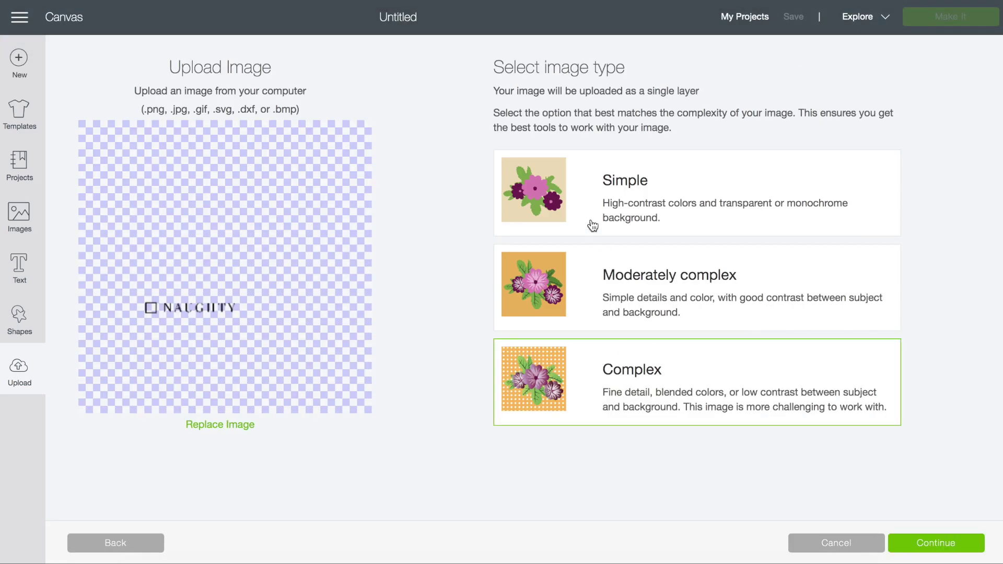
pyautogui.click(955, 543)
# Crop the image around the checkbox and the word NAUGHTY and save it to the uploads as a Cut image.
pyautogui.hscroll(3, 700, 365)
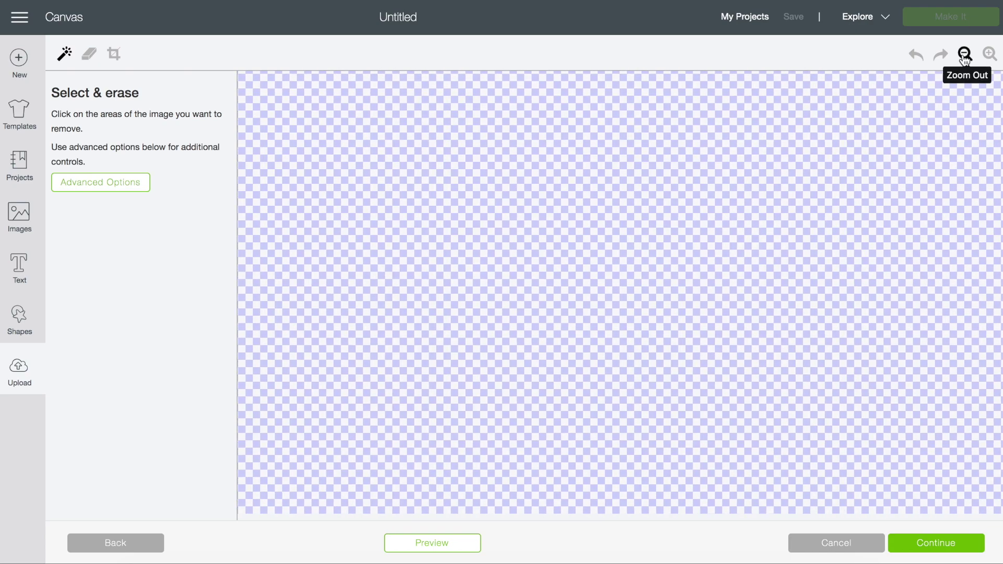
pyautogui.click(965, 54)
pyautogui.click(113, 53)
pyautogui.moveTo(453, 346); pyautogui.dragTo(667, 392)
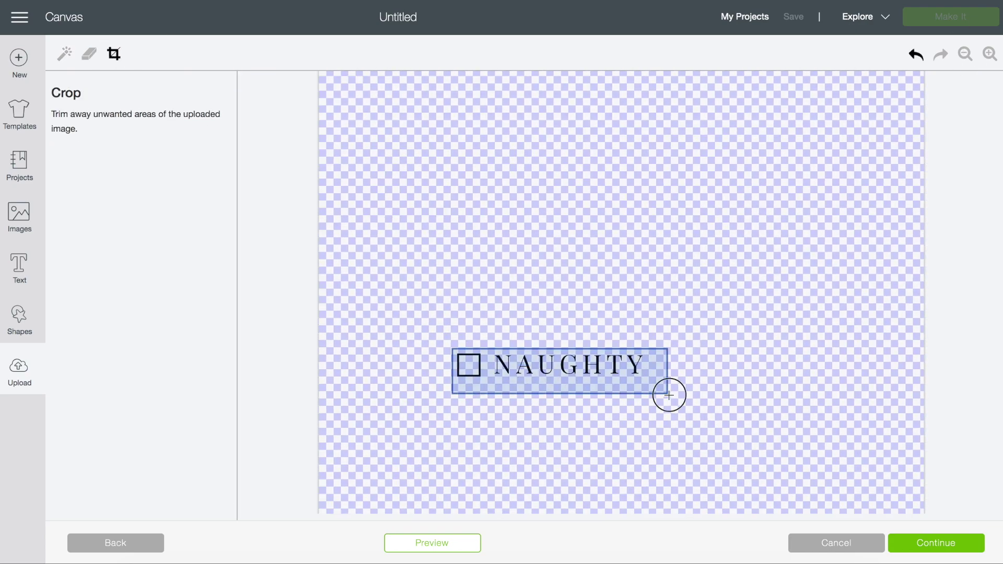
pyautogui.click(959, 544)
pyautogui.click(647, 461)
pyautogui.click(925, 543)
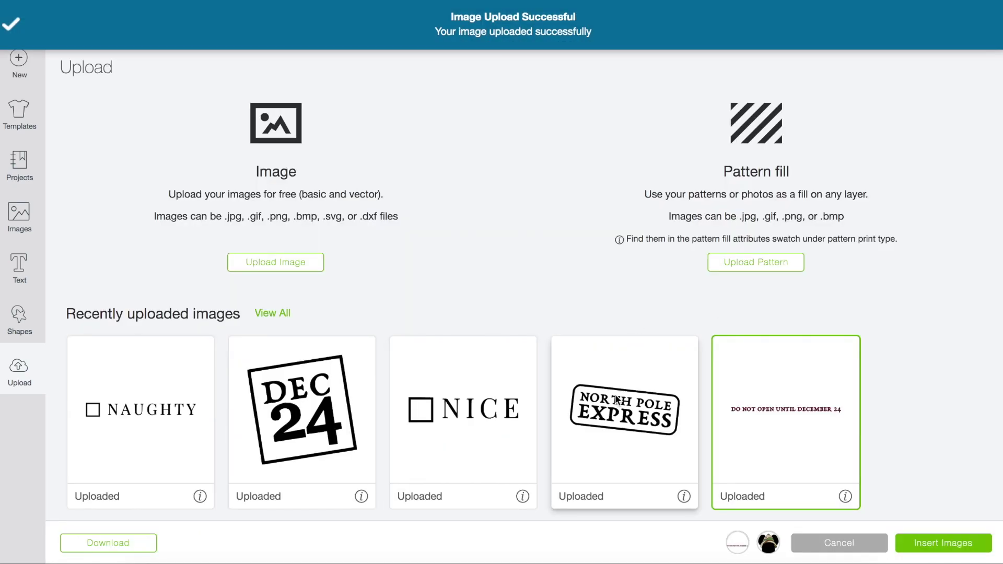
# Start a new upload and load the diagonal stripe border layer PNG ending in _10 for editing.
pyautogui.scroll(-2, 442, 260)
pyautogui.click(275, 160)
pyautogui.click(512, 284)
pyautogui.click(450, 155)
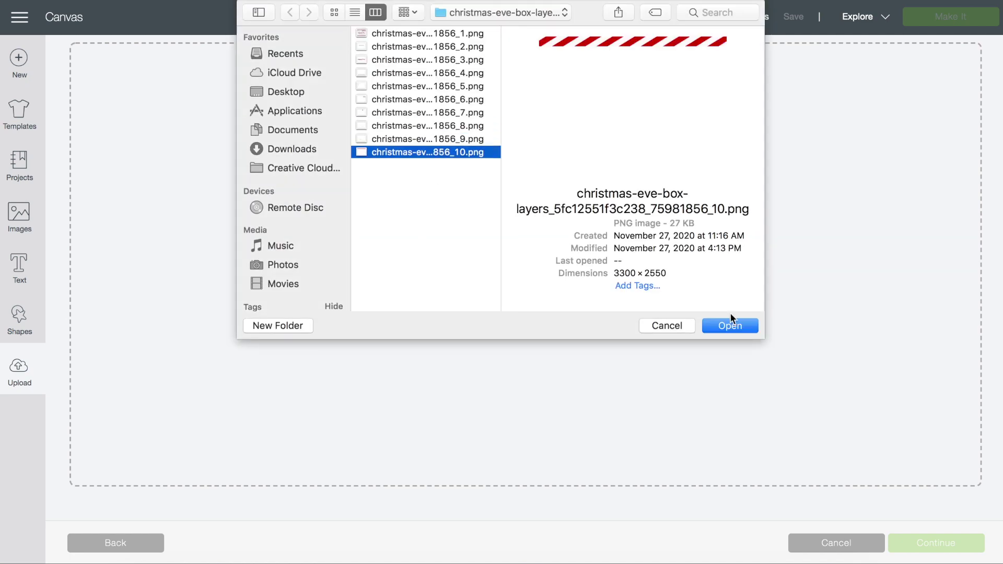
pyautogui.click(732, 322)
pyautogui.click(904, 543)
# Erase the white gaps between the red diagonal stripes and crop the image around the stripe band.
pyautogui.click(965, 55)
pyautogui.click(392, 89)
pyautogui.click(509, 102)
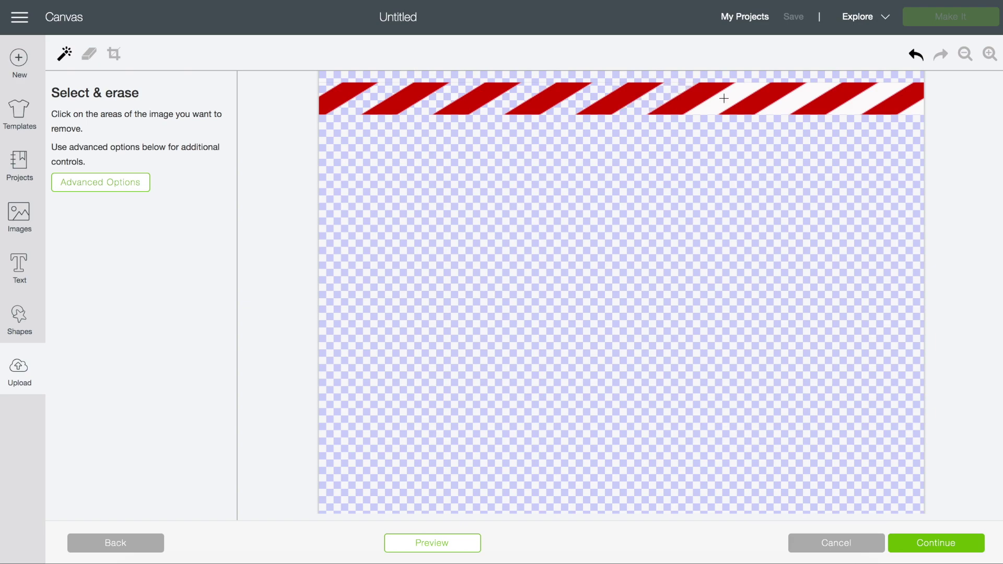
pyautogui.click(114, 53)
pyautogui.moveTo(320, 73); pyautogui.dragTo(930, 128)
# Save the cropped stripe border to the uploads as a Cut image.
pyautogui.click(924, 543)
pyautogui.click(638, 426)
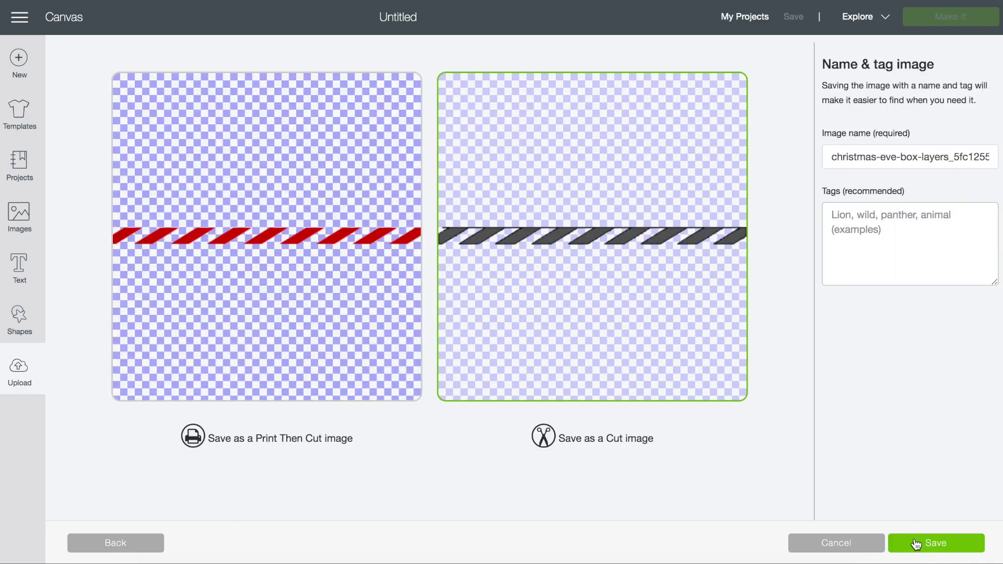
pyautogui.click(916, 542)
# Add the name, Christmas Eve Box, stripe, NAUGHTY, DEC 24, NICE and NORTH POLE EXPRESS uploads to the selection and insert the selected images onto the canvas.
pyautogui.scroll(-4, 343, 390)
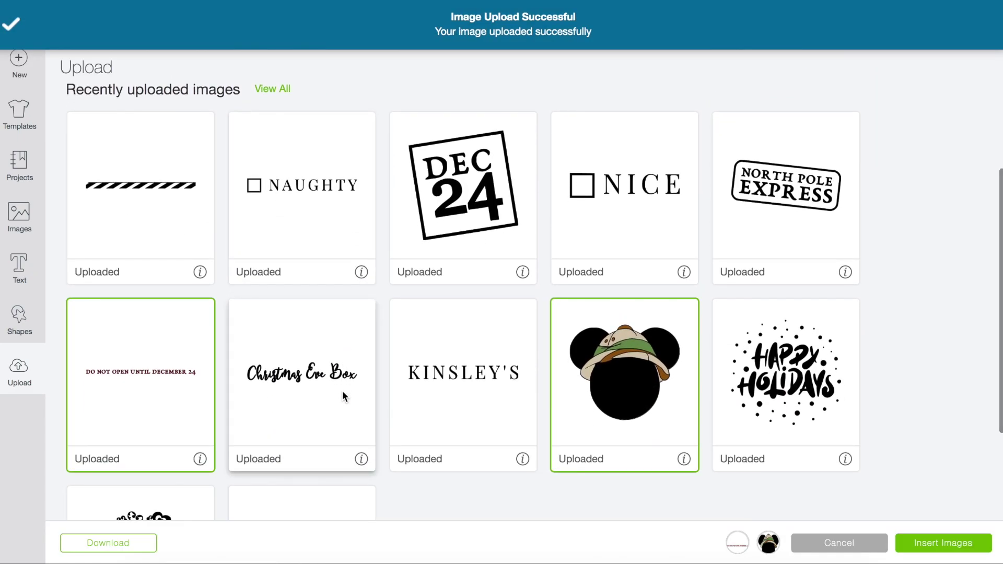
pyautogui.click(439, 375)
pyautogui.click(280, 347)
pyautogui.click(135, 218)
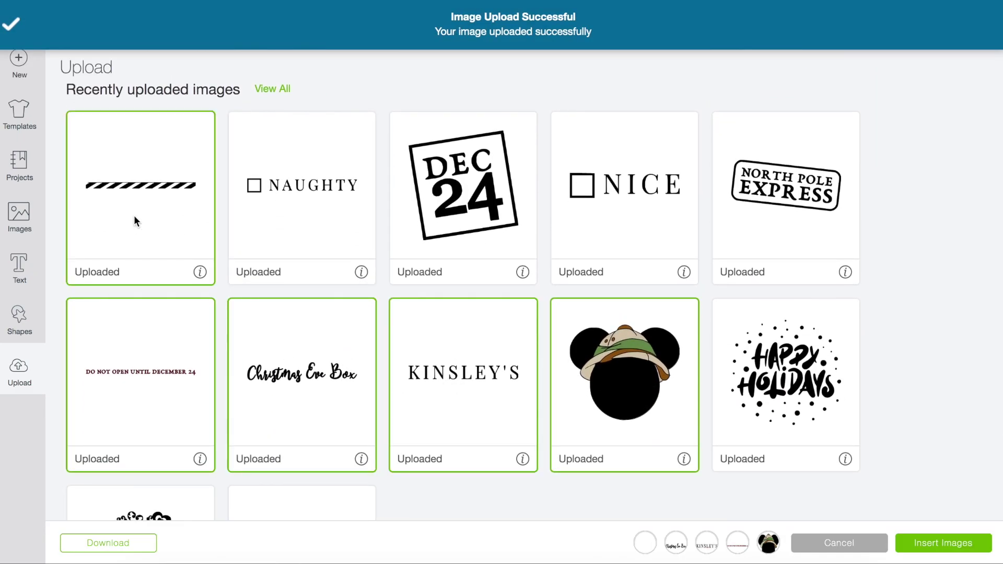
pyautogui.click(281, 213)
pyautogui.click(486, 215)
pyautogui.click(717, 194)
pyautogui.click(681, 213)
pyautogui.click(935, 539)
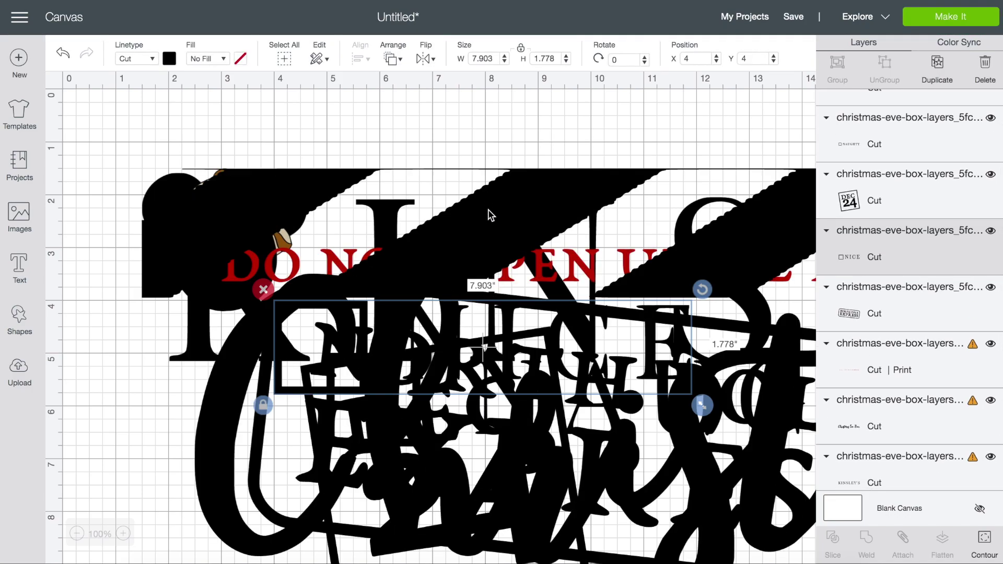
pyautogui.hscroll(5, 488, 211)
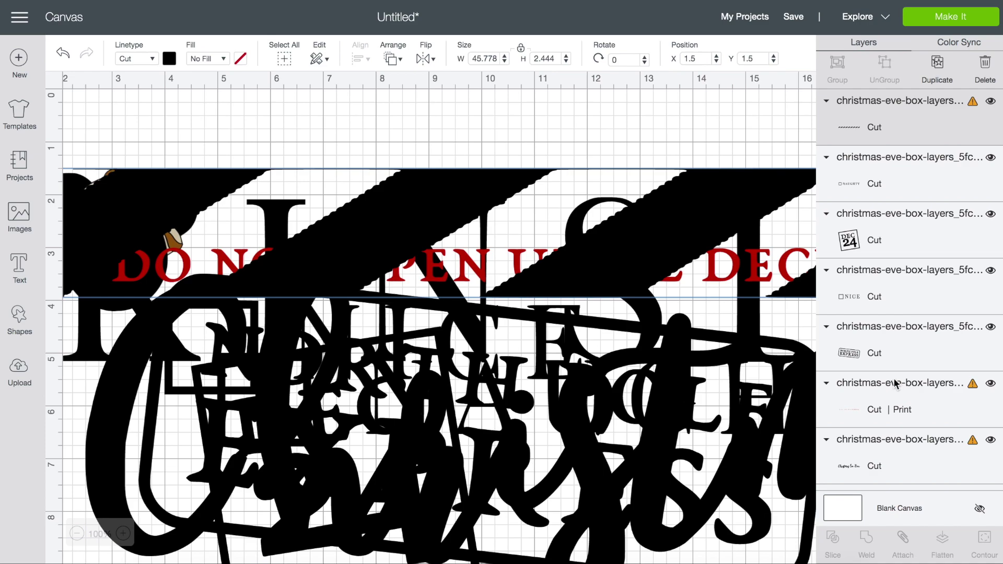
# Set the DO NOT OPEN UNTIL DECEMBER 24 layer to No Fill and move the stripe border up to the canvas's upper edge.
pyautogui.scroll(-3, 894, 378)
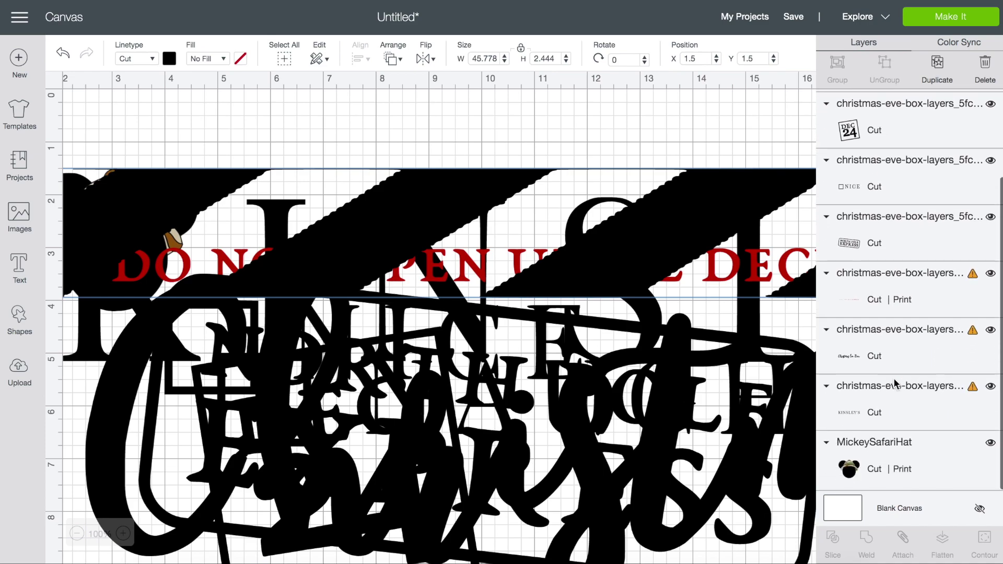
pyautogui.scroll(2, 893, 378)
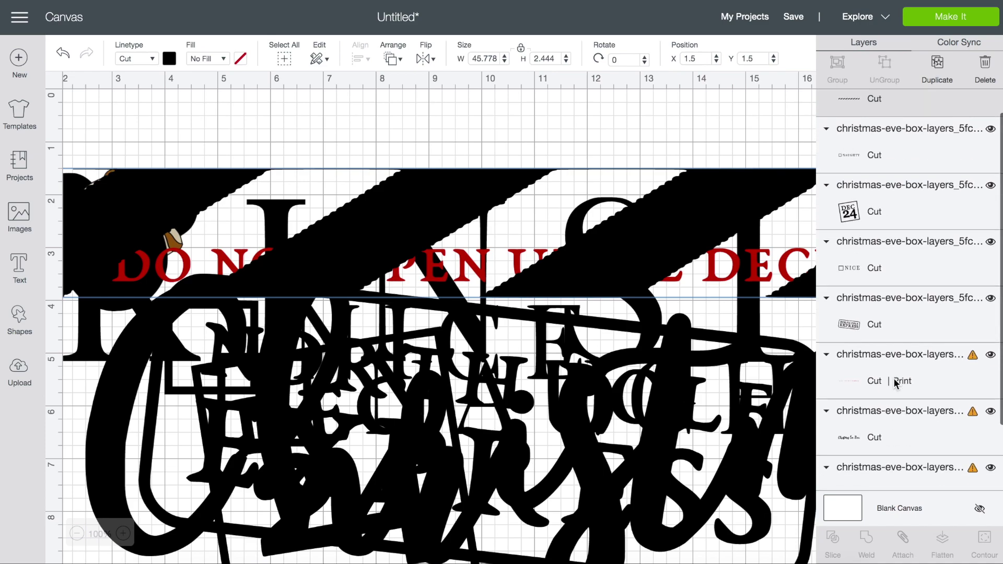
pyautogui.click(890, 350)
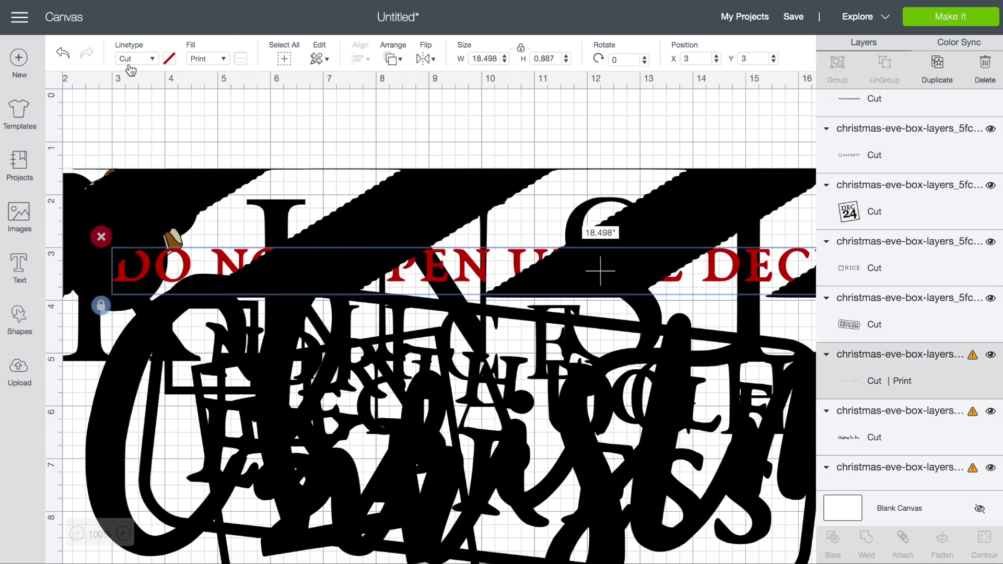
pyautogui.click(199, 59)
pyautogui.click(206, 78)
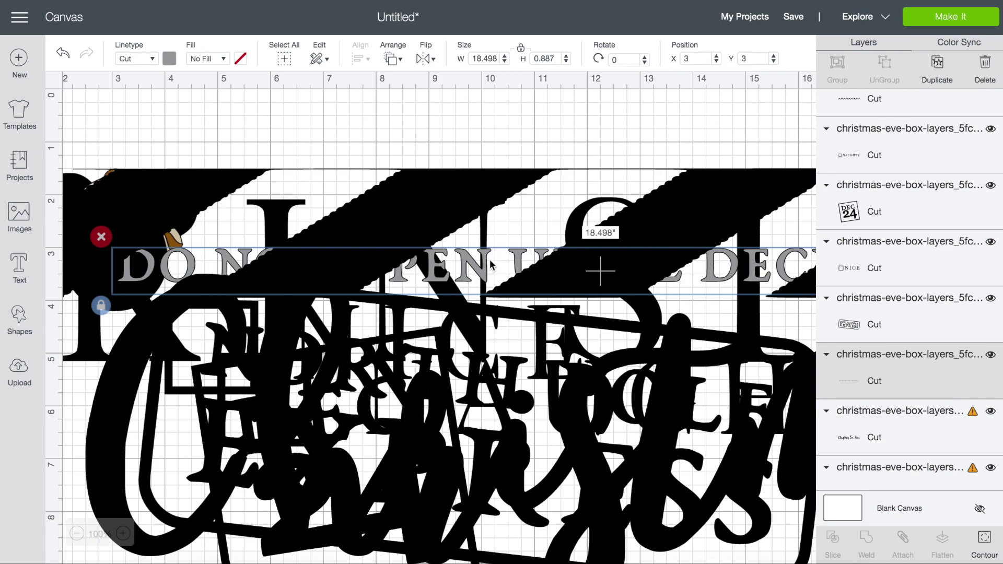
pyautogui.moveTo(486, 271); pyautogui.dragTo(492, 174)
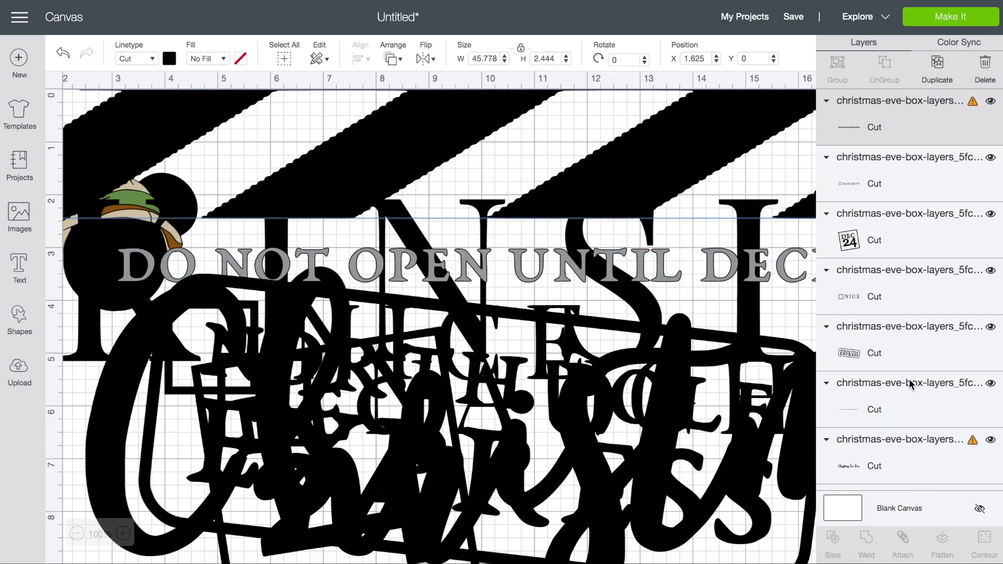
# Hide the MickeySafariHat layer and delete it from the project.
pyautogui.scroll(-3, 972, 387)
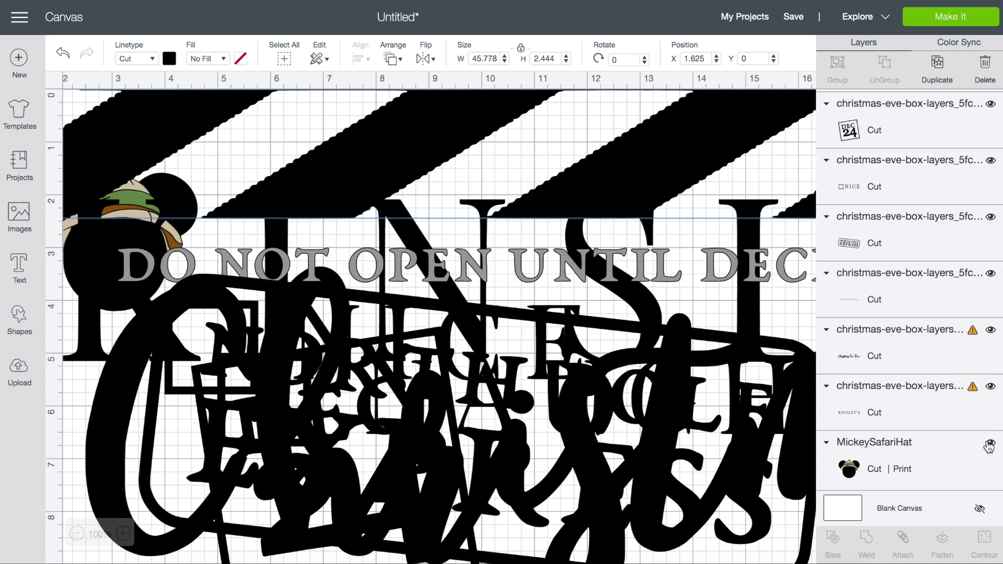
pyautogui.click(989, 447)
pyautogui.click(939, 464)
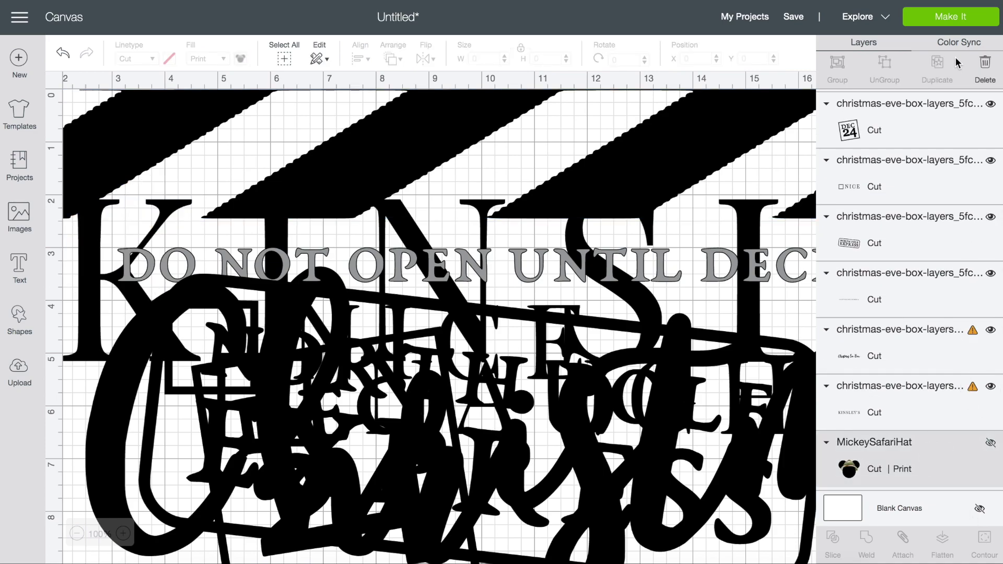
pyautogui.click(984, 65)
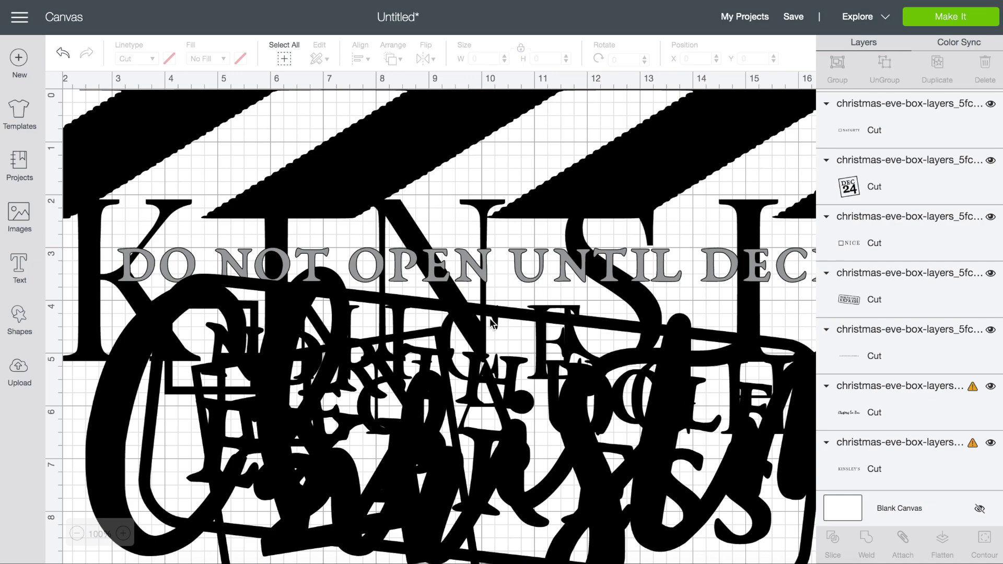
# Select the diagonal stripe border on the canvas.
pyautogui.click(77, 534)
pyautogui.click(77, 534)
pyautogui.click(516, 112)
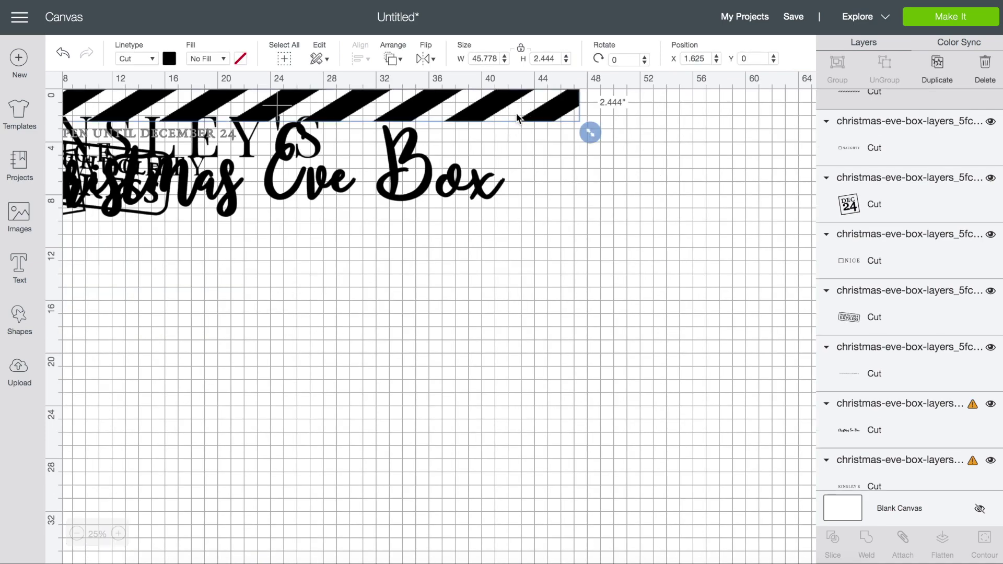